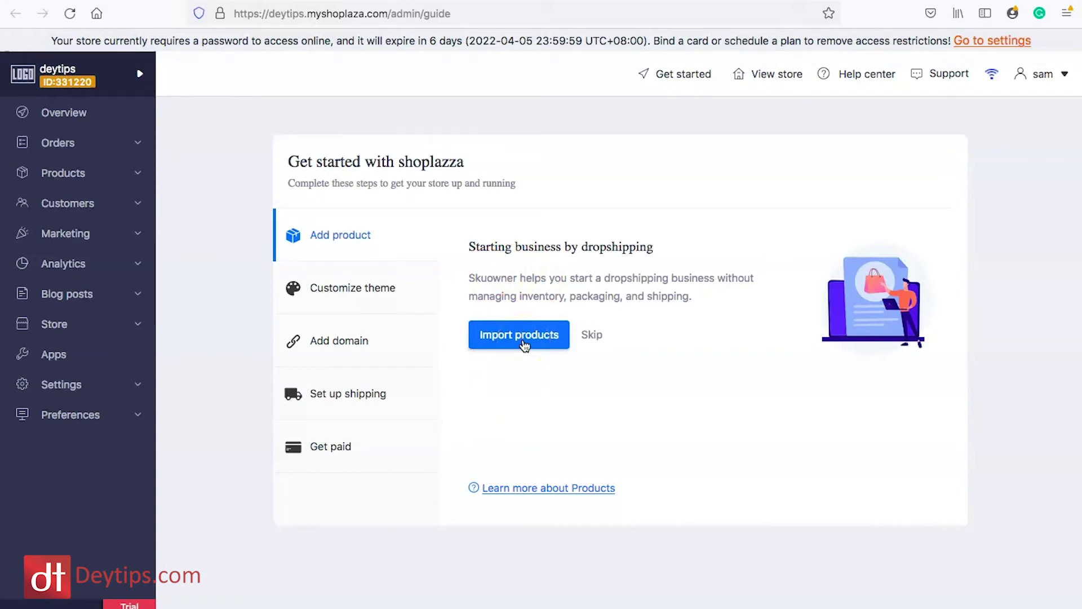
Step: Begin importing products, which brings up the Skuowner dropshipping app install page
right_click(524, 344)
click(498, 345)
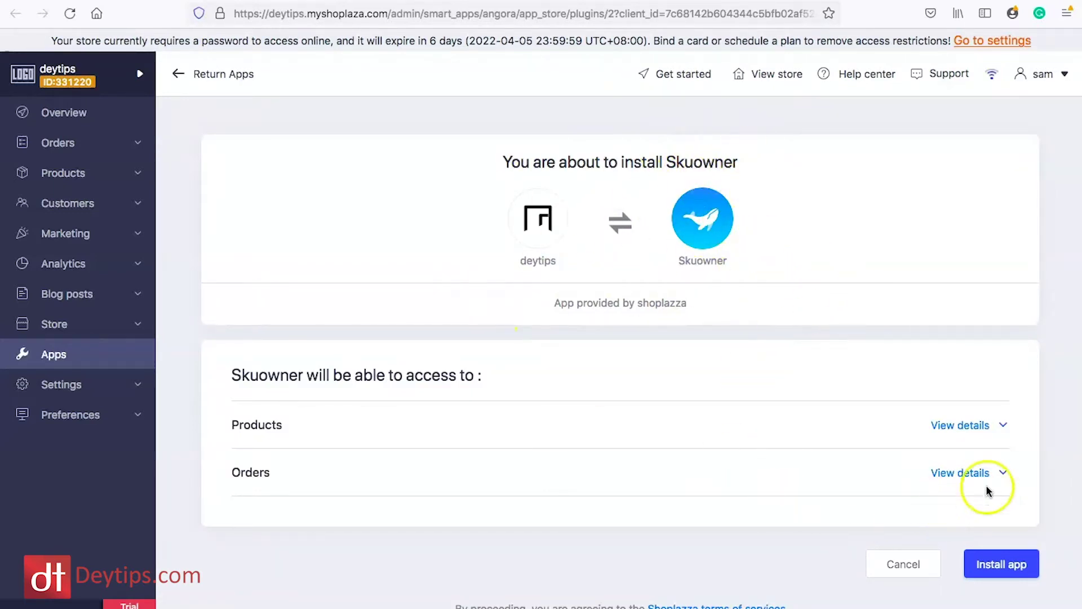
Step: Check the Skuowner app's Products and Orders permission details, then cancel the installation
click(1004, 427)
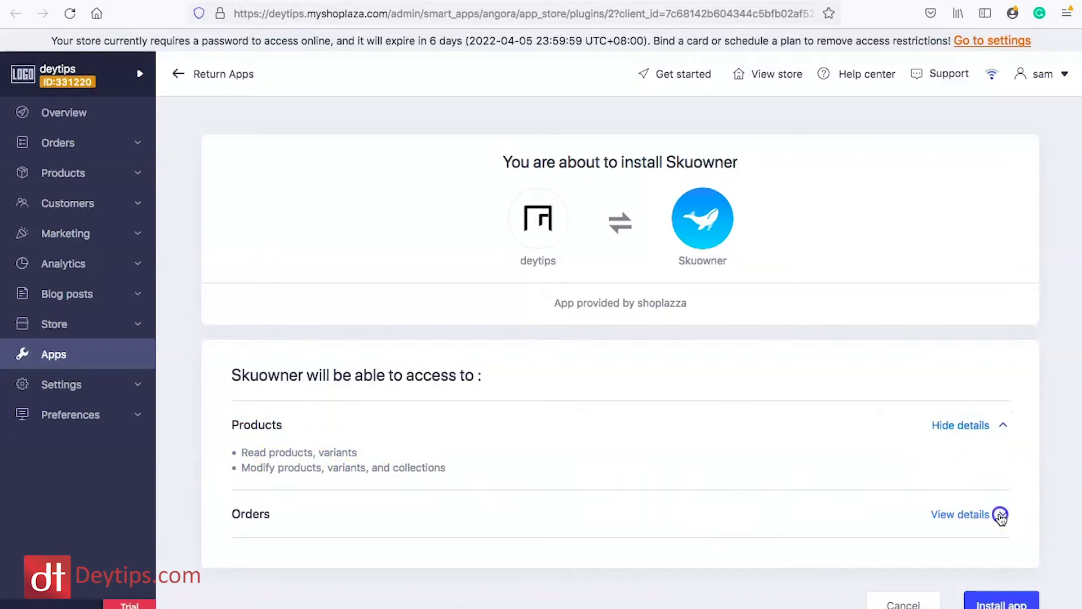
click(1001, 515)
scroll(364, 523, down, 2)
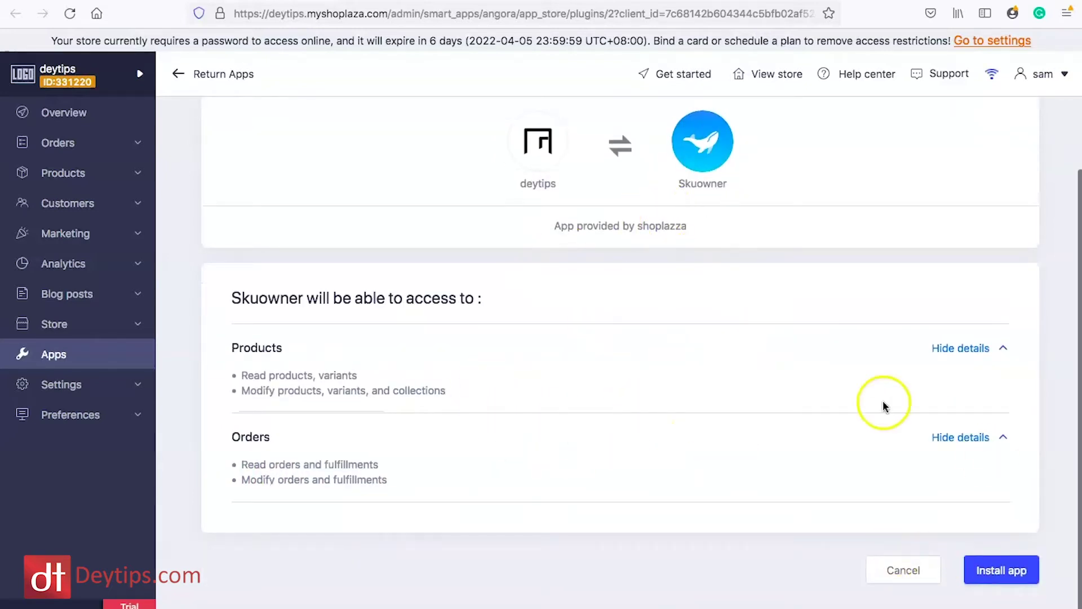
scroll(881, 385, up, 2)
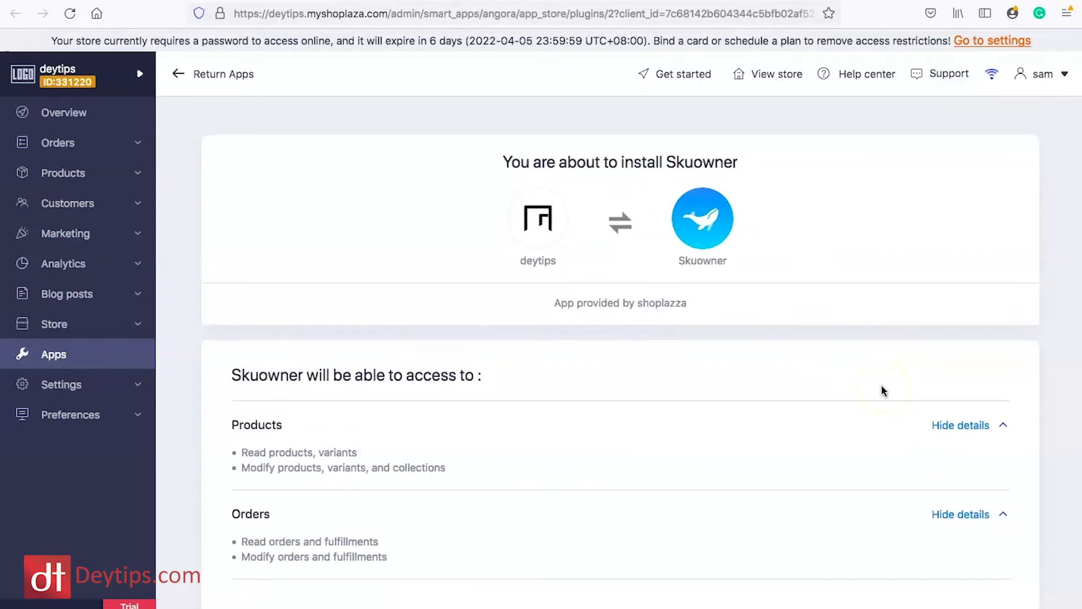
scroll(882, 388, down, 2)
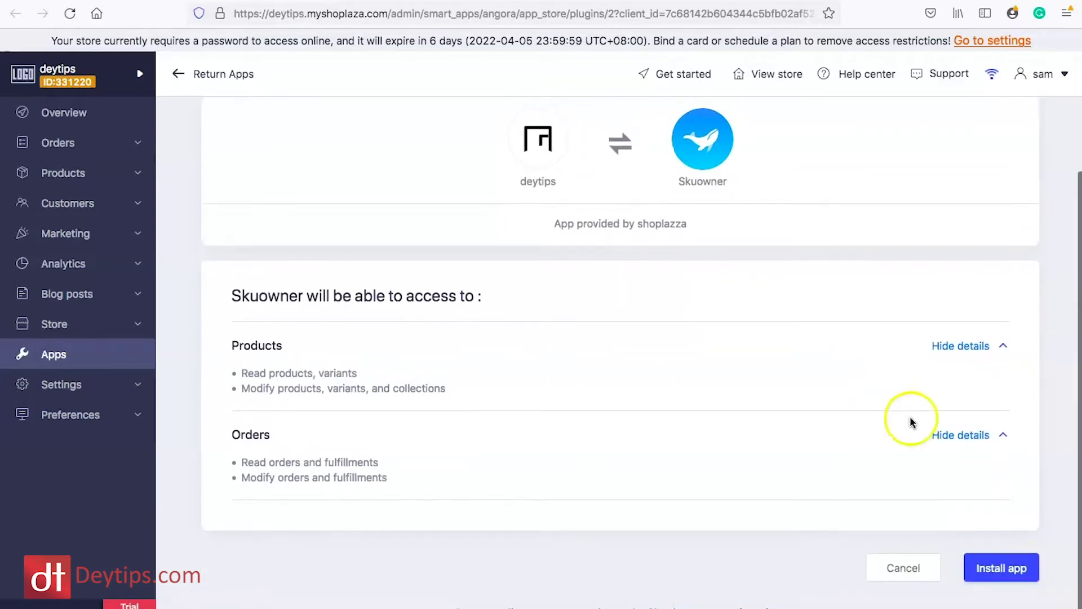
click(904, 570)
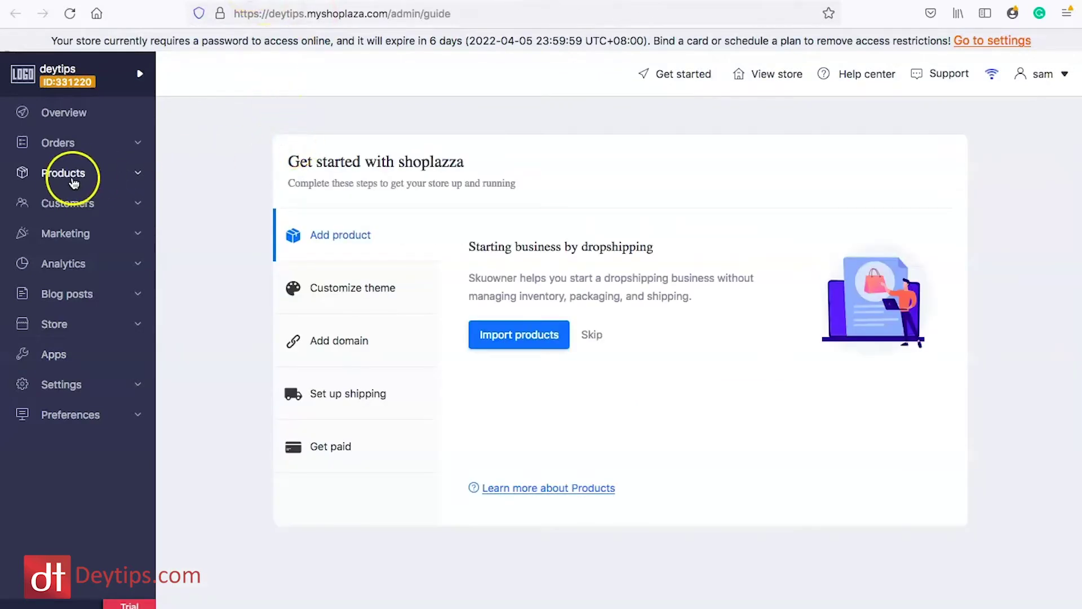
Step: Switch the Get started guide to its Customize theme step and go to the store's Themes page
right_click(66, 178)
click(45, 175)
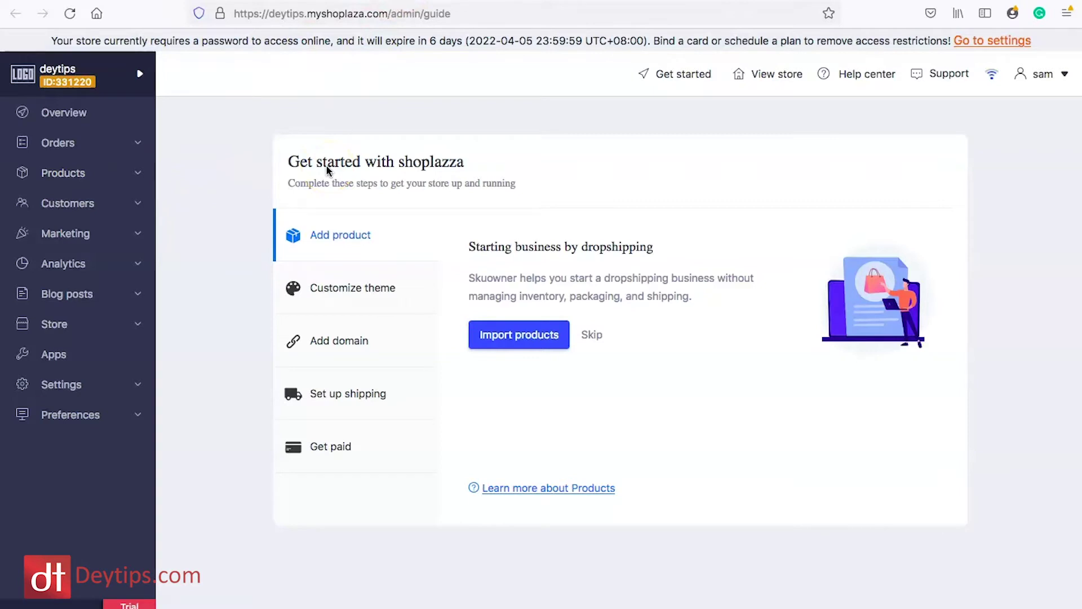
click(309, 287)
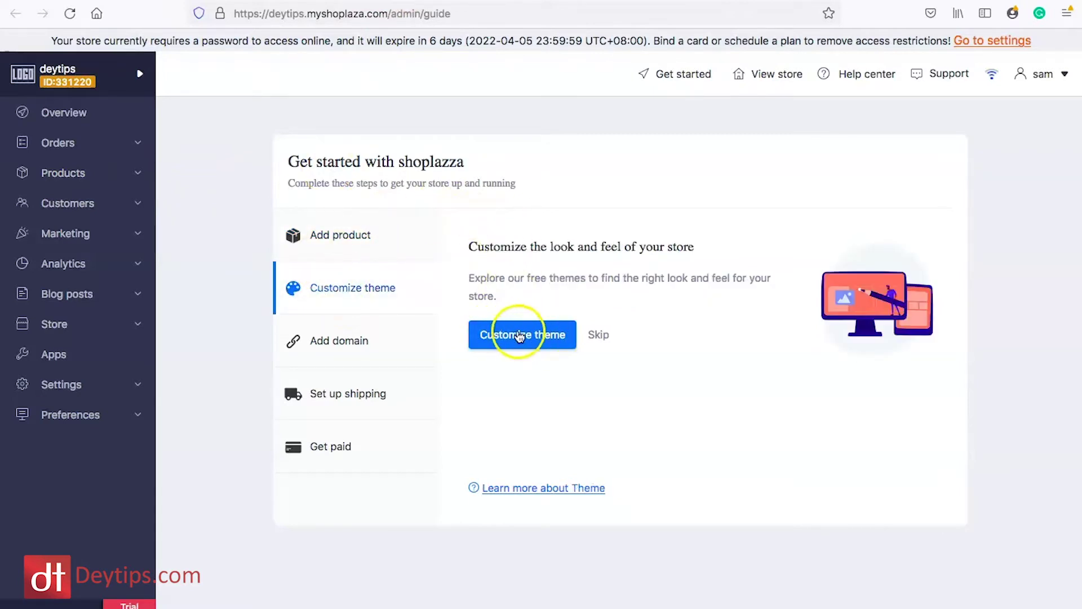
click(548, 345)
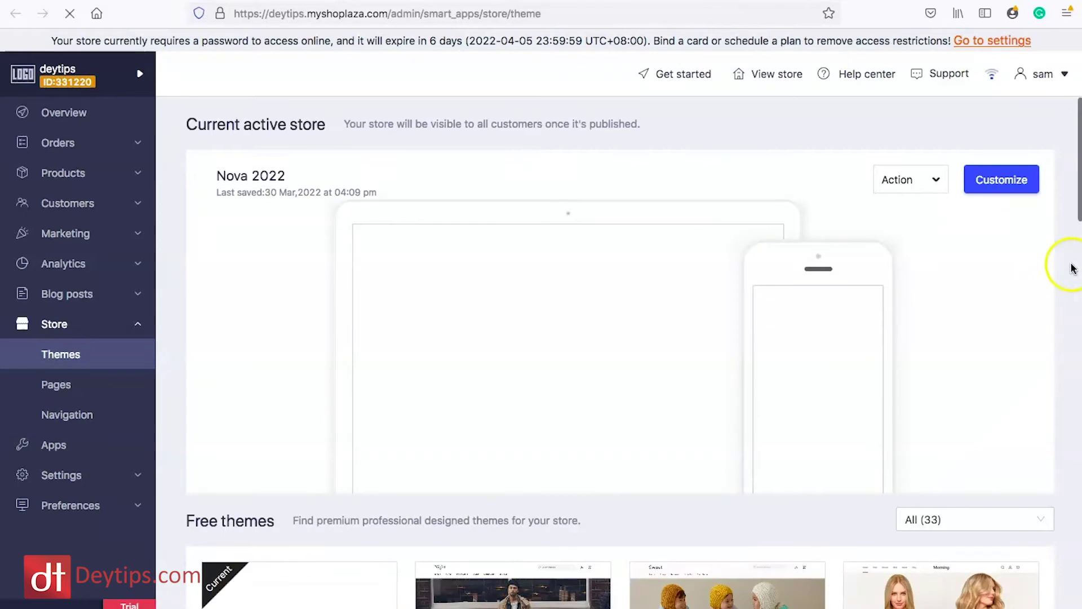
Step: Browse the 33 free themes, then return to the active Nova 2022 theme to customize it
scroll(1070, 265, down, 1)
scroll(1072, 268, down, 13)
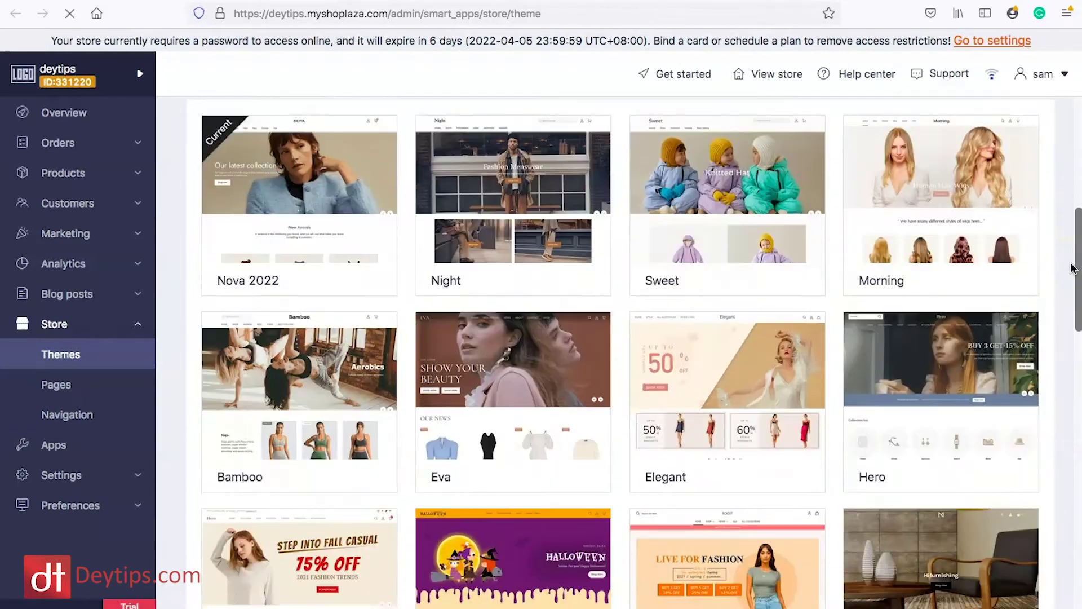
scroll(1072, 267, down, 20)
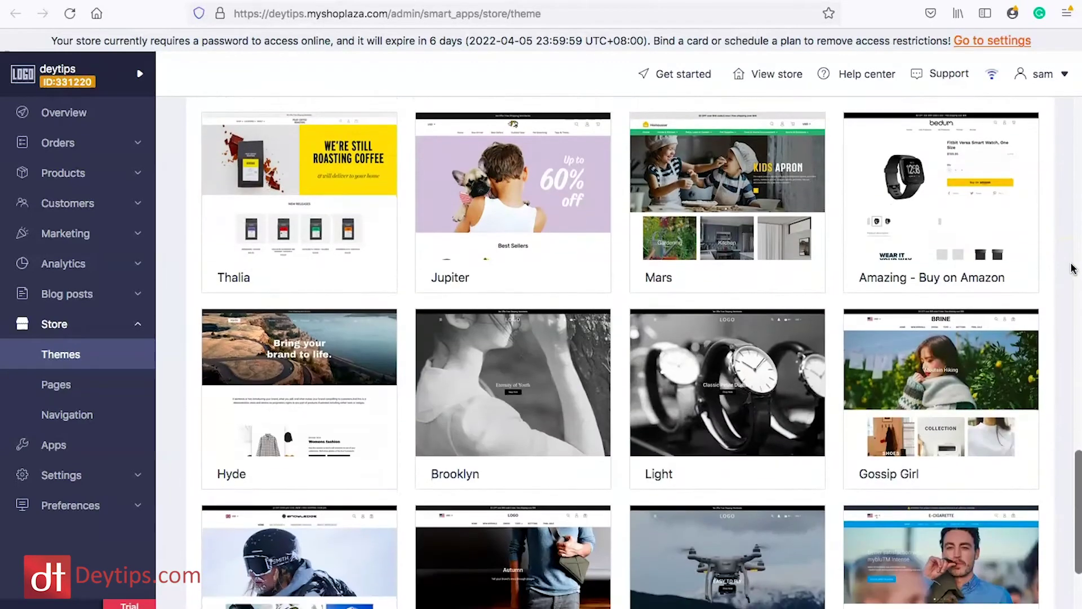
scroll(1072, 267, up, 20)
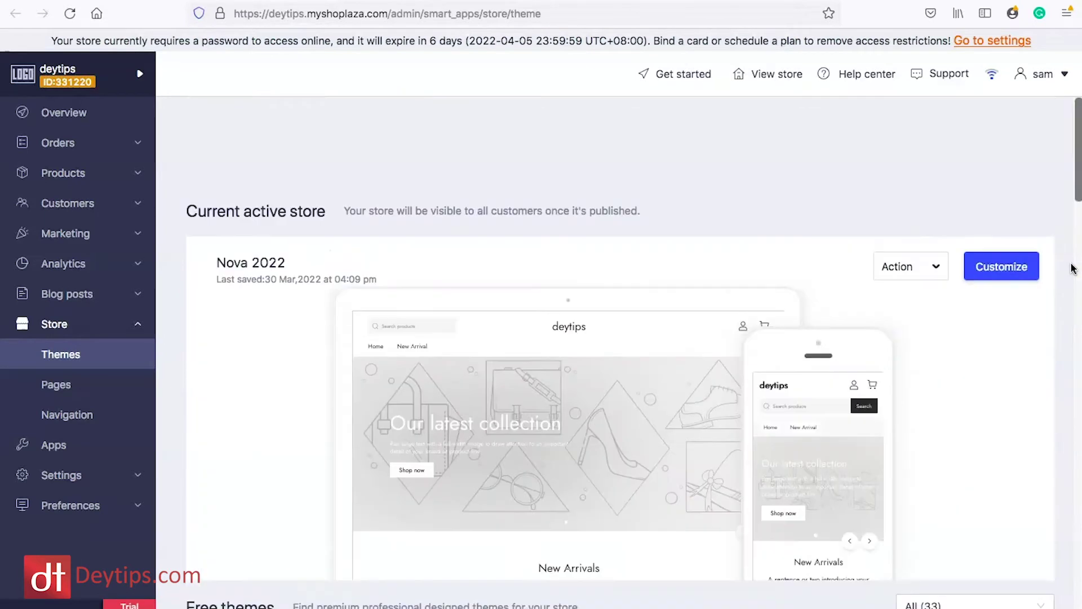
scroll(1072, 268, down, 4)
click(501, 335)
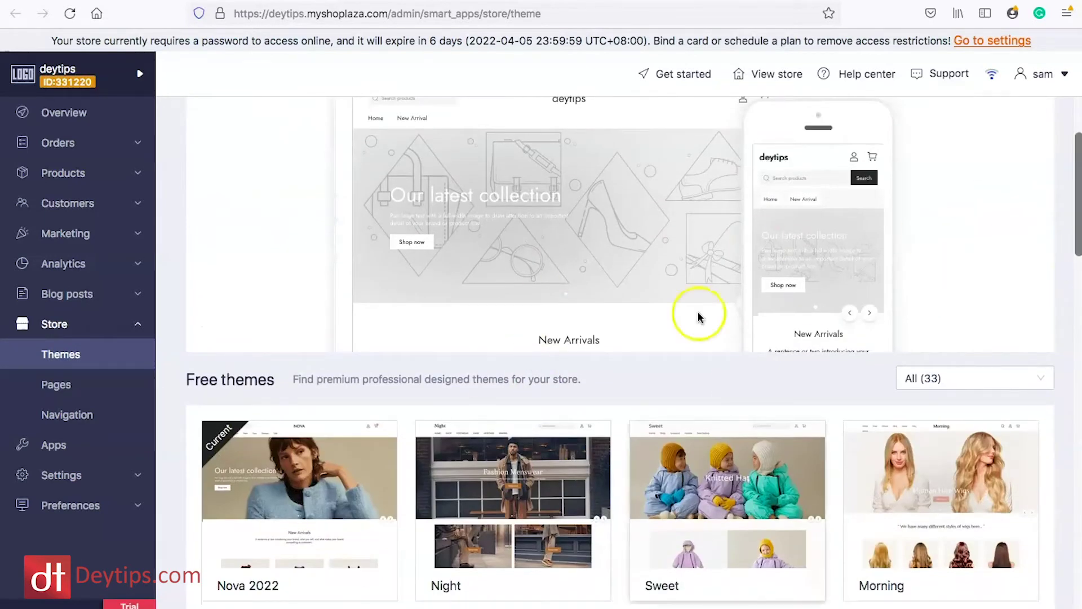
scroll(634, 191, up, 4)
scroll(635, 191, down, 7)
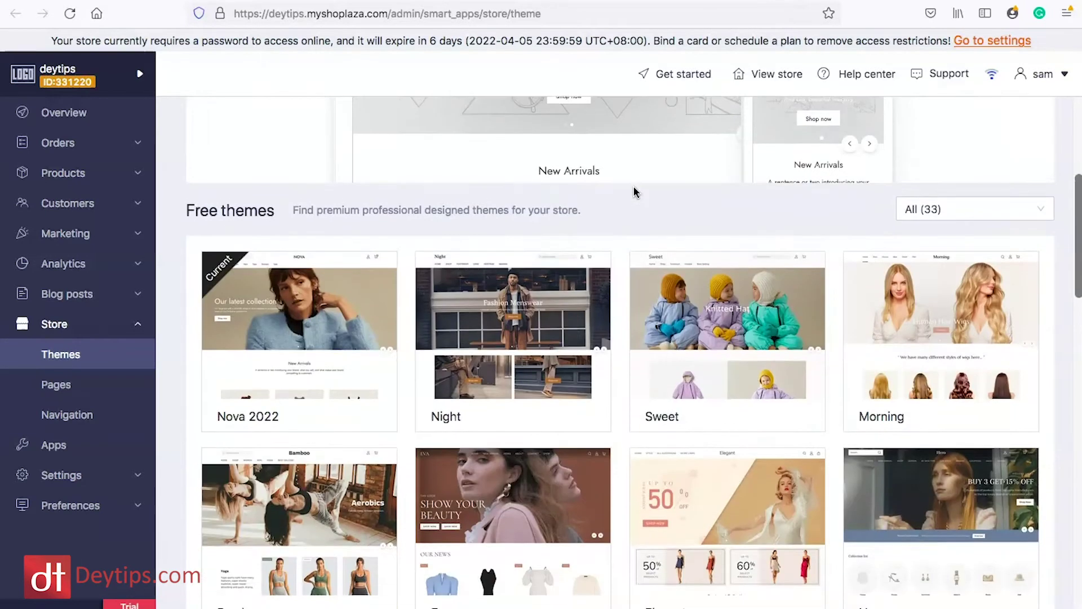
scroll(633, 191, up, 5)
click(896, 175)
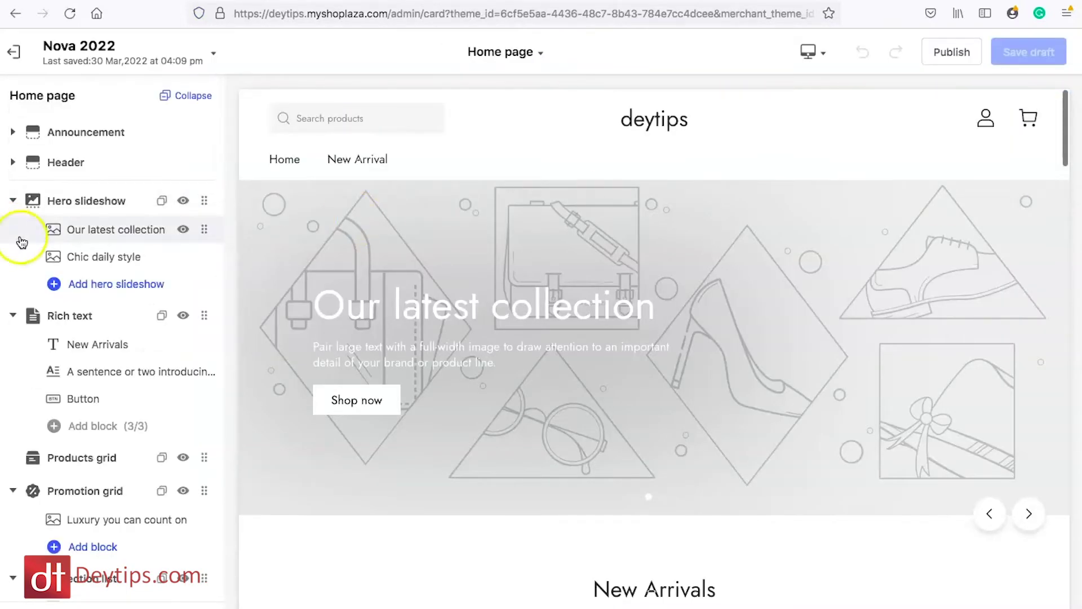
Step: Look over the Nova 2022 home page sections and preview navigation, down to the New Arrivals Rich text
scroll(35, 272, down, 3)
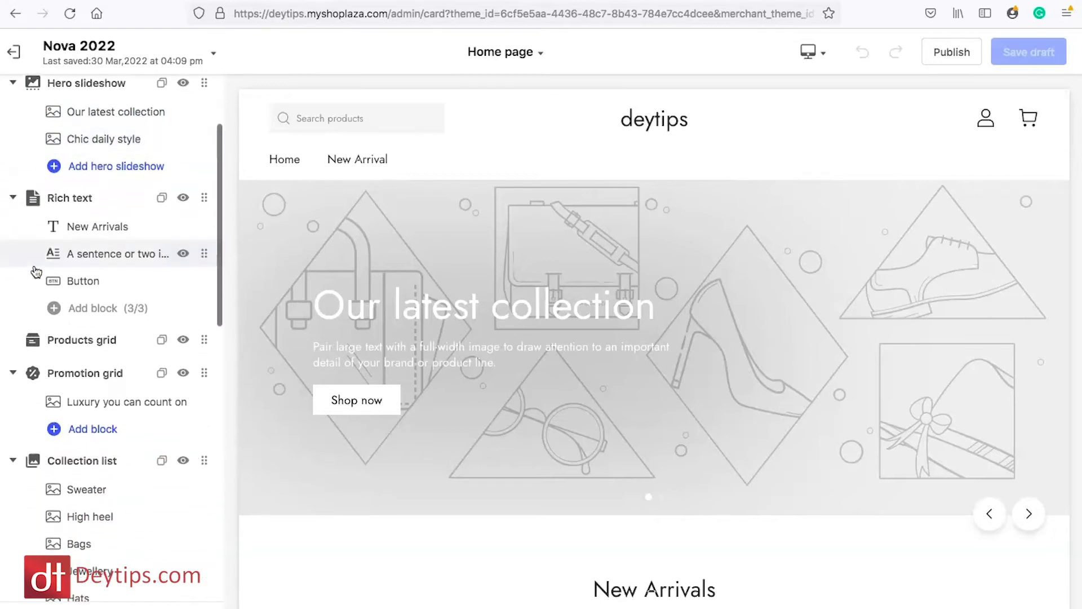
scroll(36, 271, up, 3)
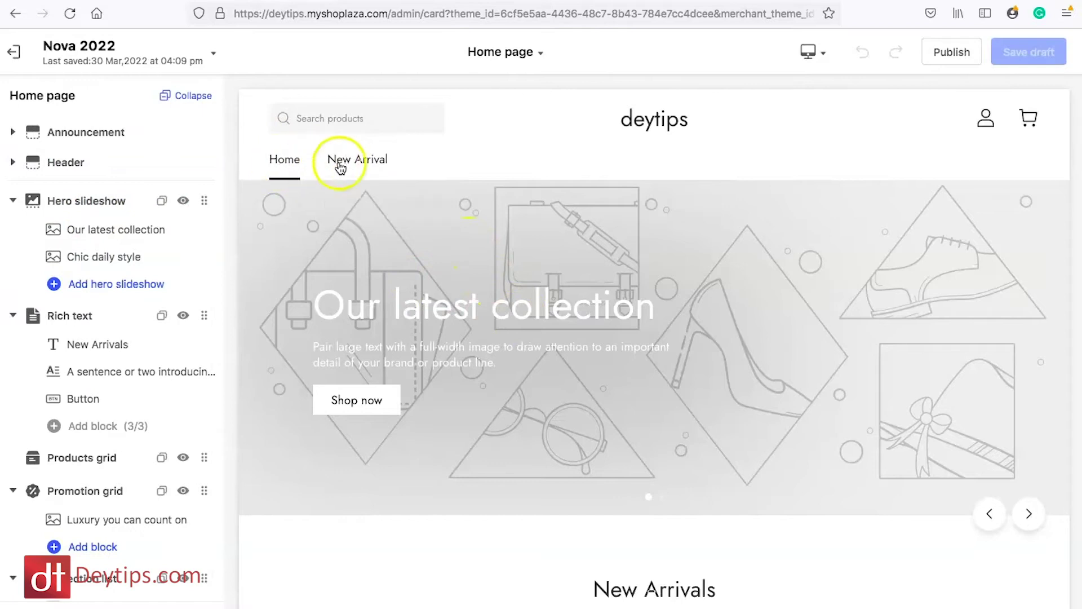
mouse_move(379, 172)
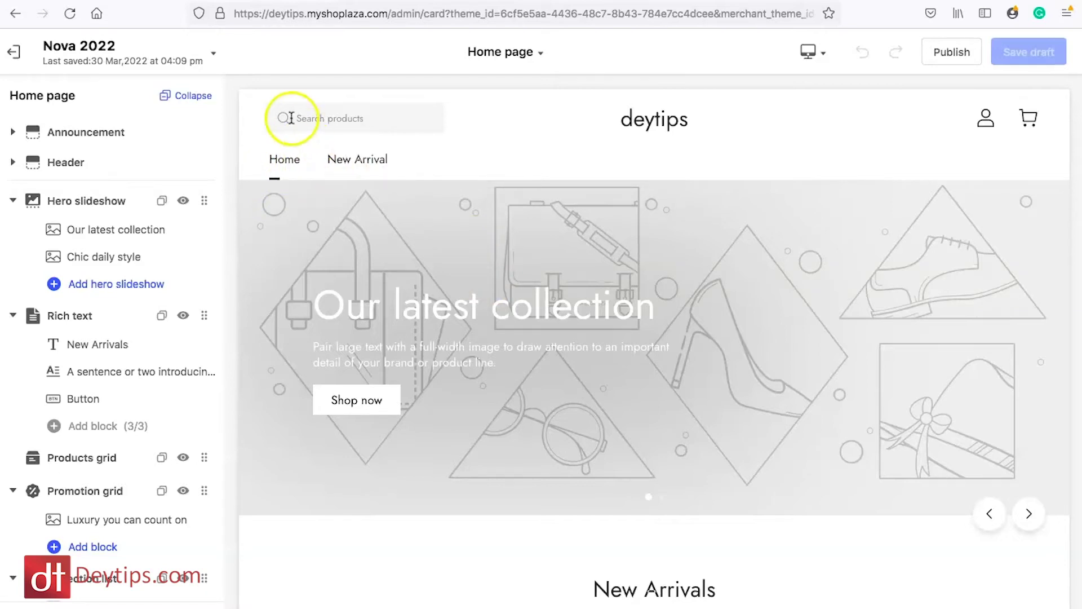
mouse_move(351, 162)
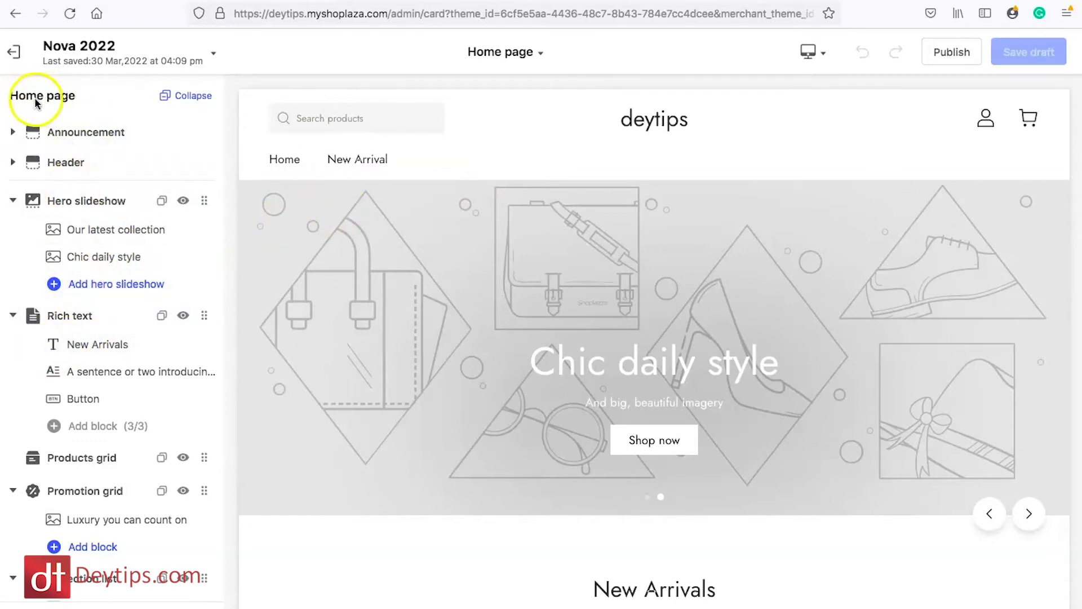
scroll(61, 282, down, 5)
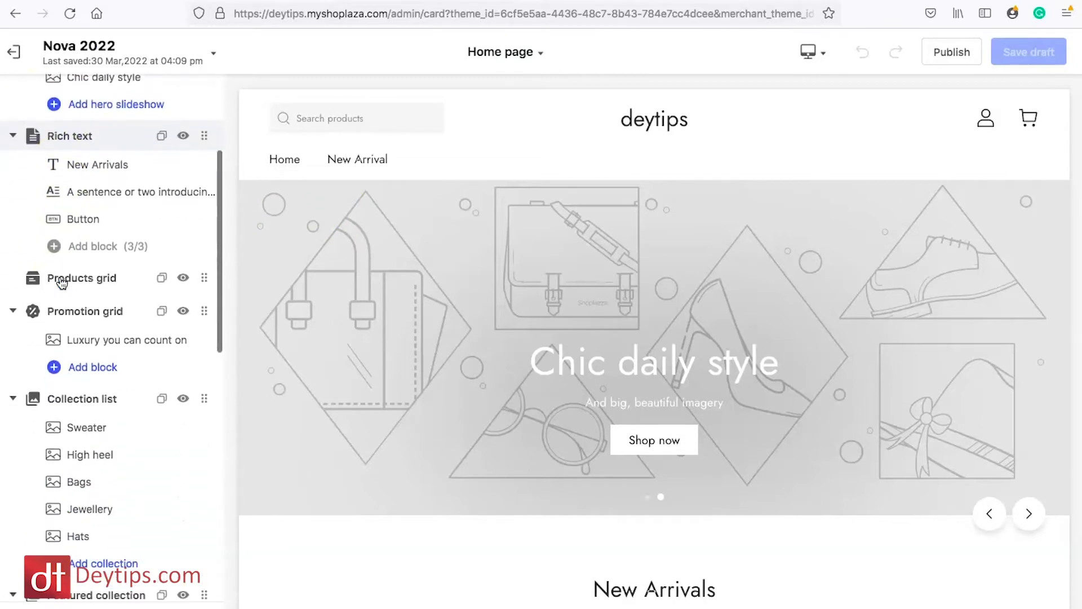
scroll(60, 282, down, 5)
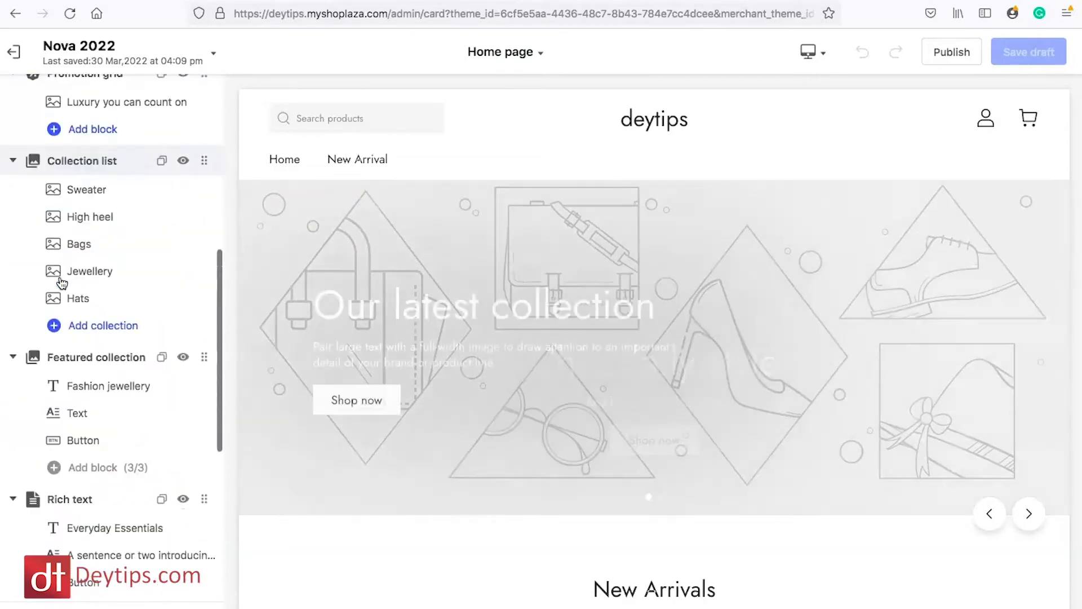
scroll(60, 282, up, 10)
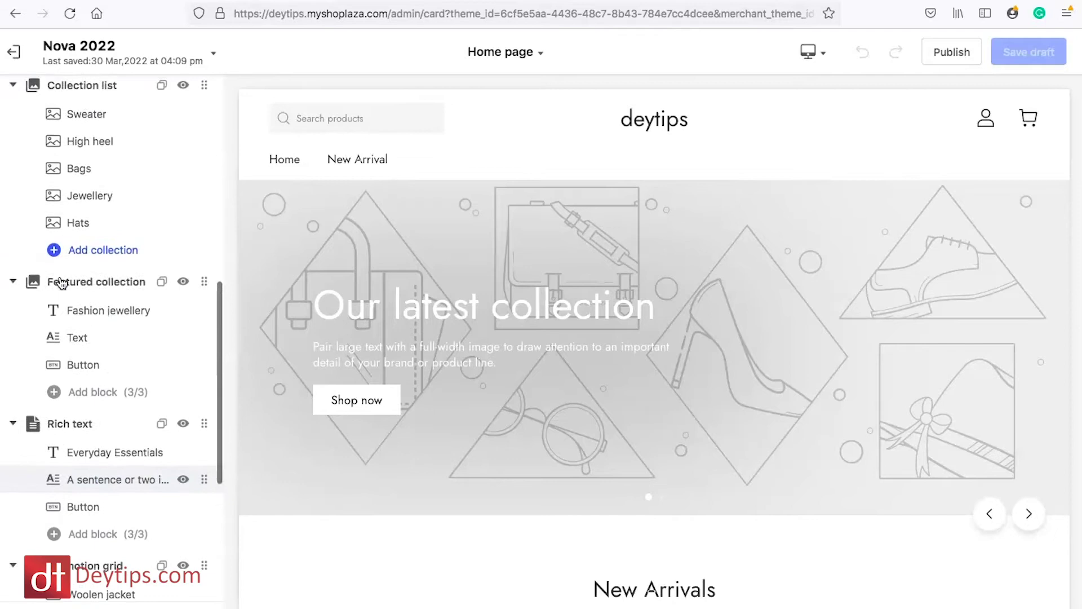
scroll(61, 282, down, 10)
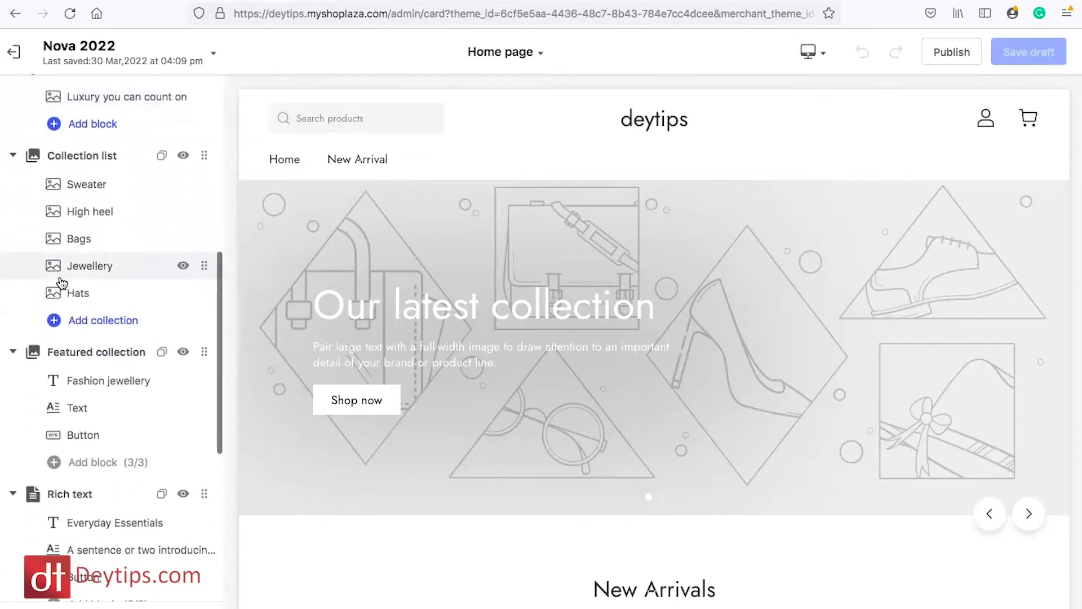
scroll(50, 265, up, 10)
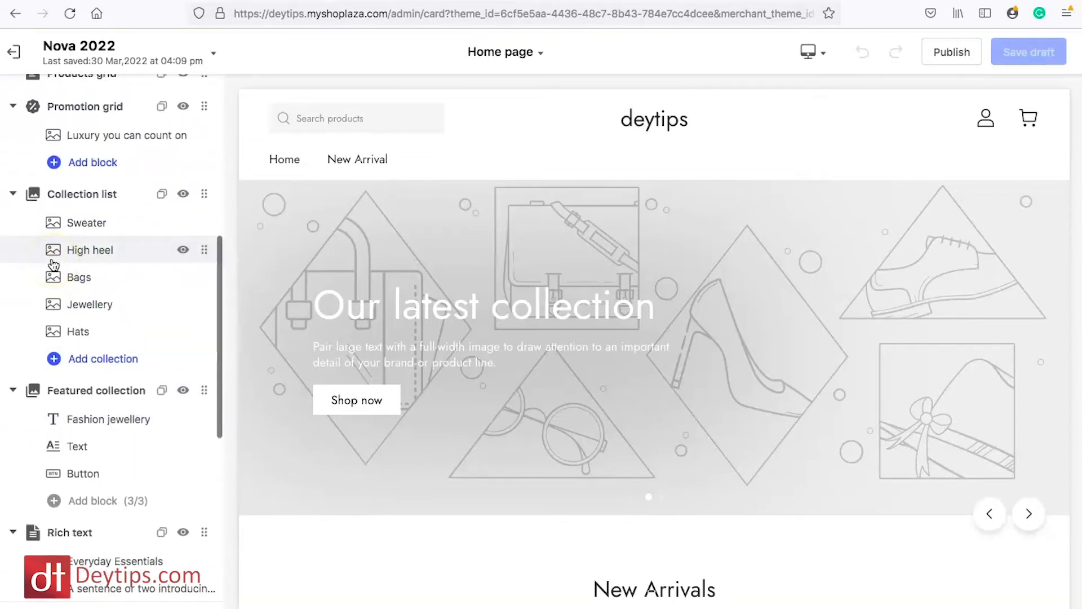
scroll(451, 347, down, 3)
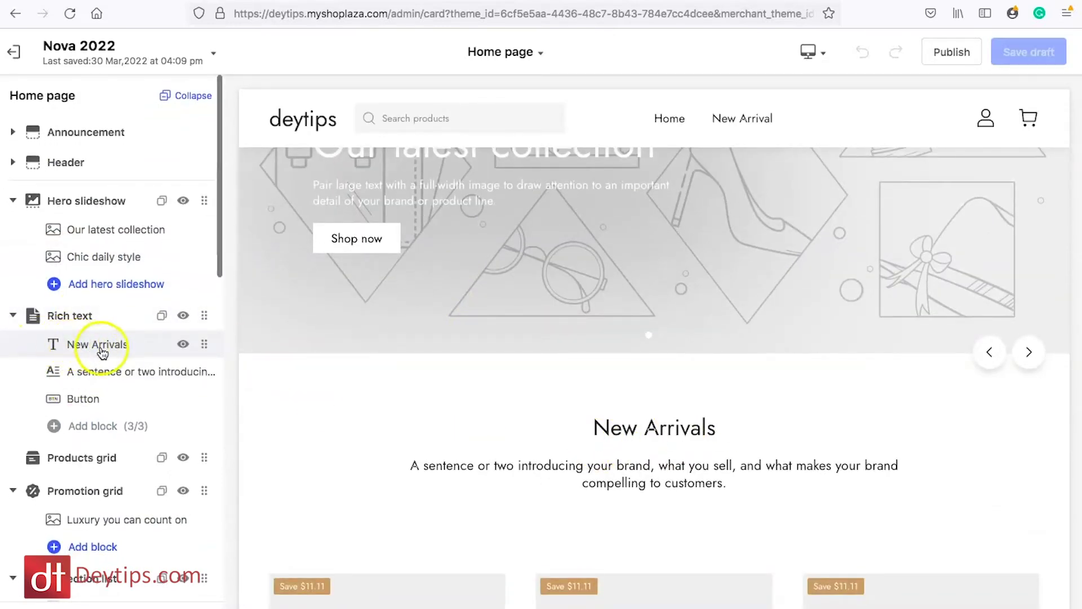
Step: Change the Rich text heading from New Arrivals to 'New products'
click(68, 347)
click(98, 148)
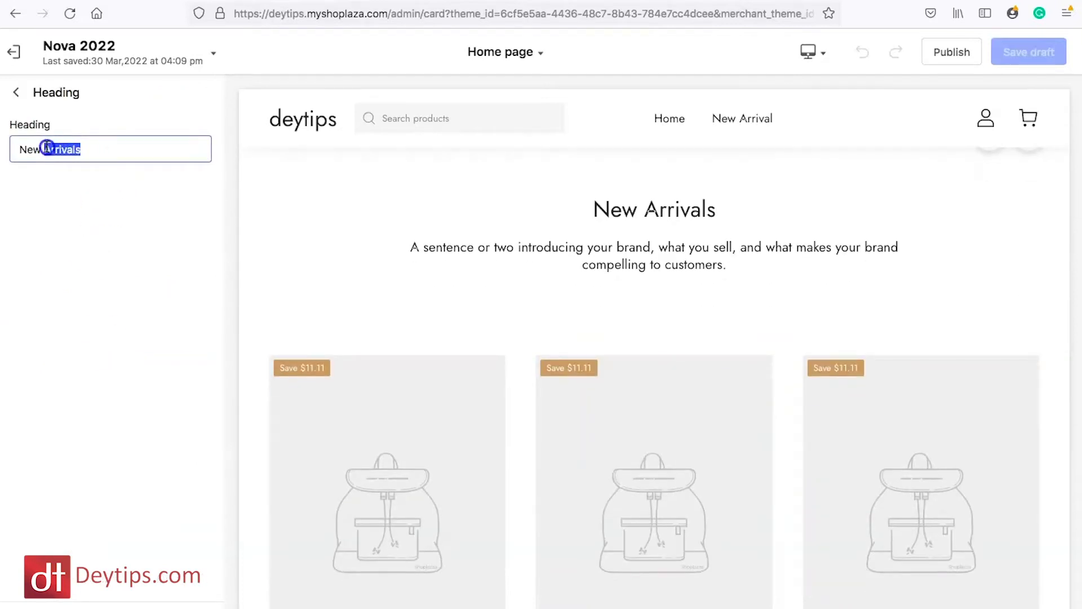
text(product)
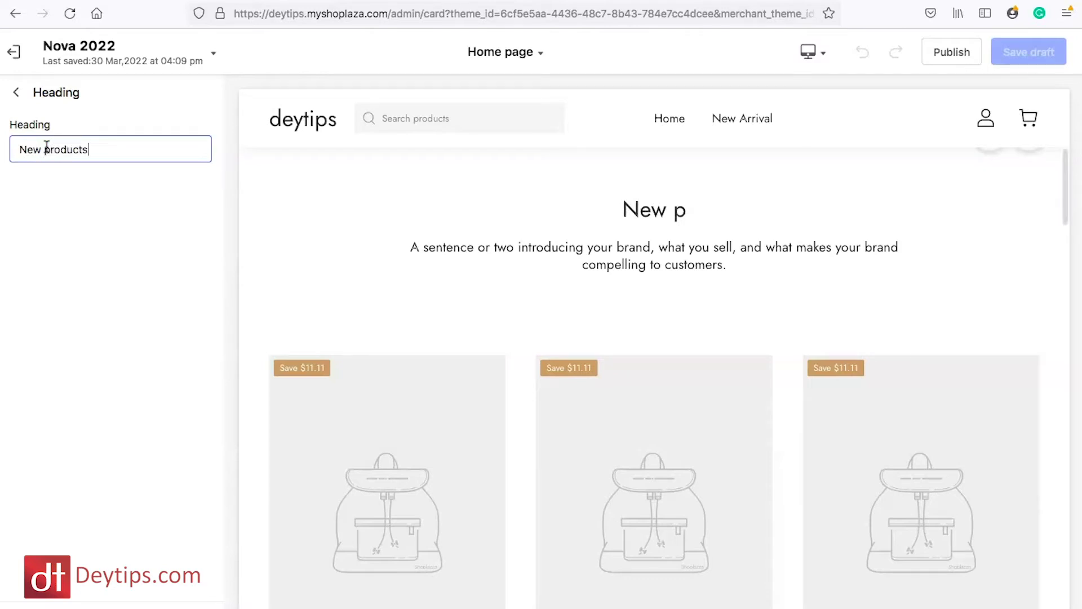
click(75, 194)
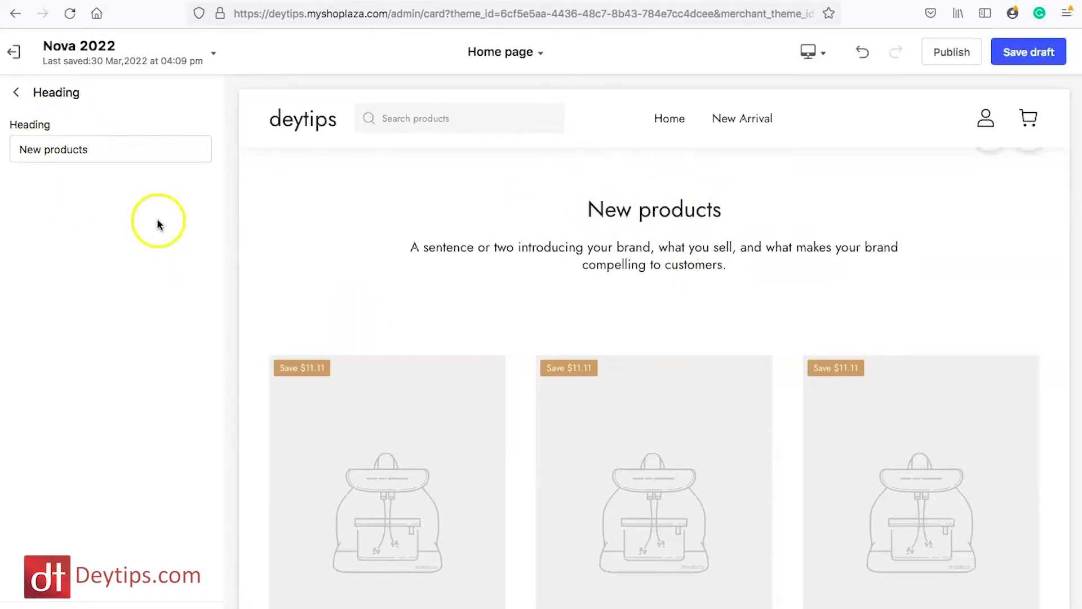
Step: Go back to the home page section list and scroll down to Products grid
click(14, 94)
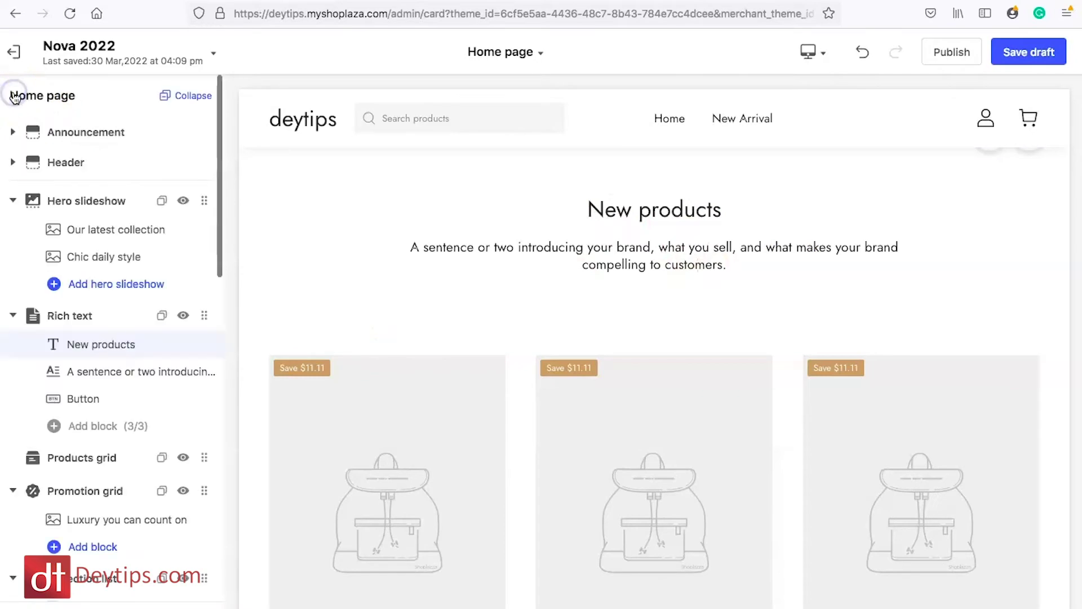
scroll(107, 315, down, 2)
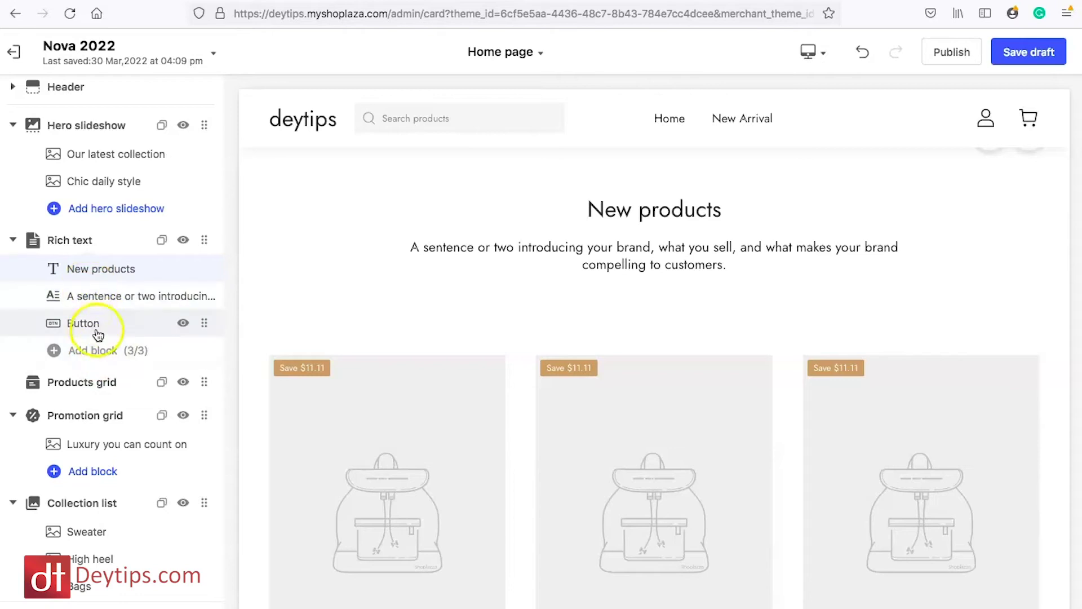
scroll(97, 335, down, 1)
Step: Look over the Products grid settings without choosing a collection, then return to the top of the section list
click(77, 348)
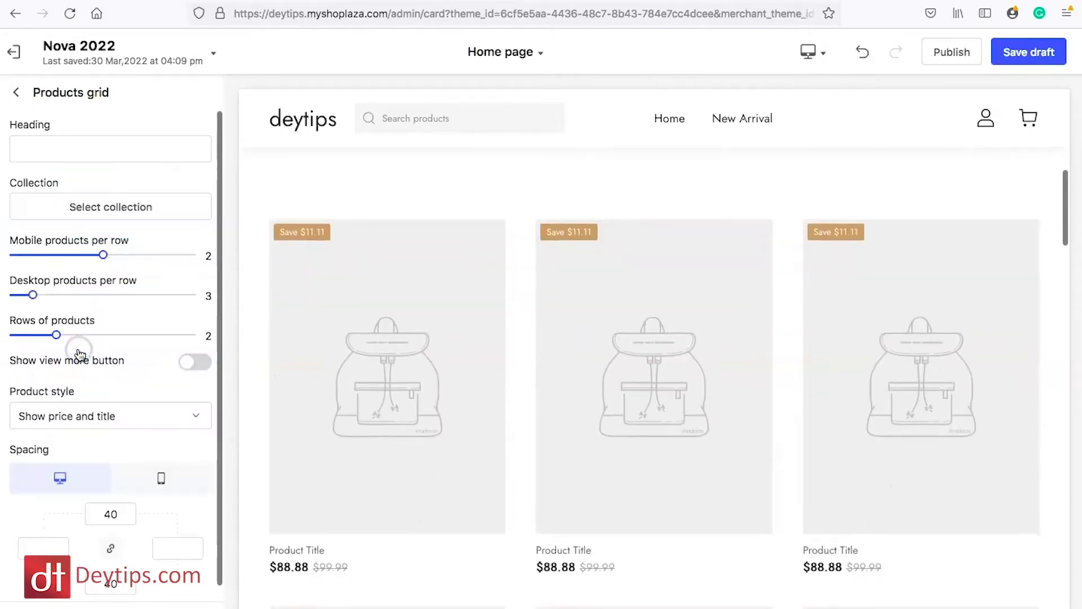
mouse_move(475, 385)
scroll(103, 235, down, 1)
scroll(104, 251, up, 1)
mouse_move(731, 344)
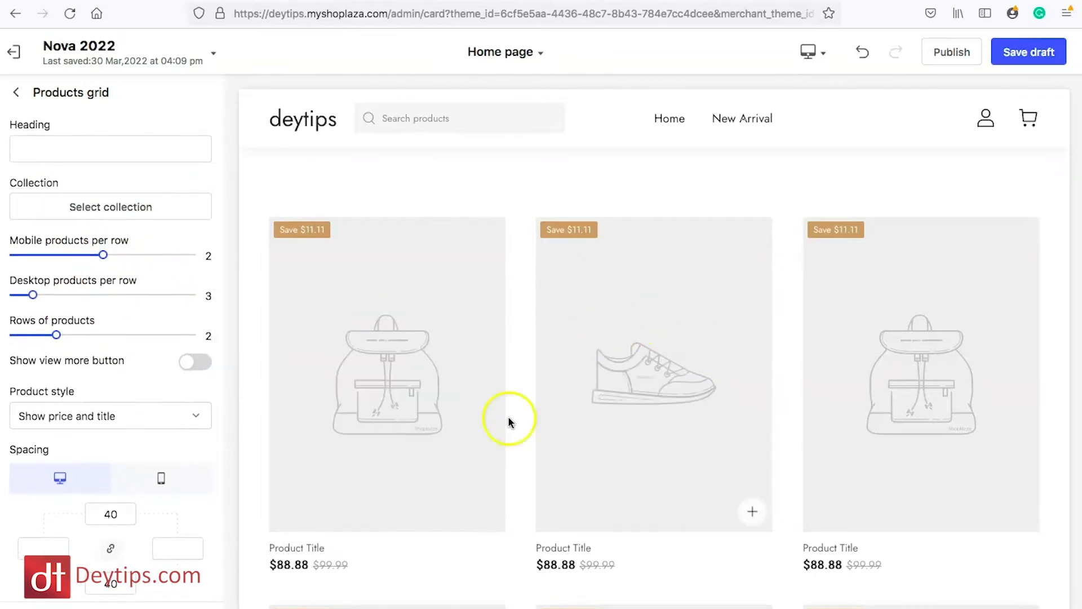
scroll(109, 332, down, 1)
scroll(108, 333, up, 1)
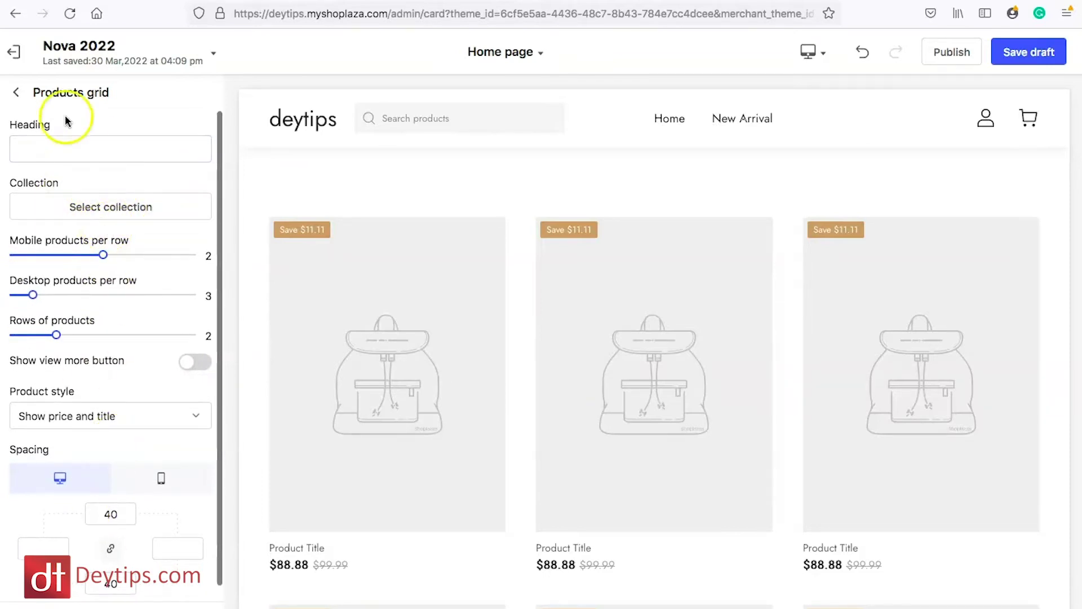
click(15, 94)
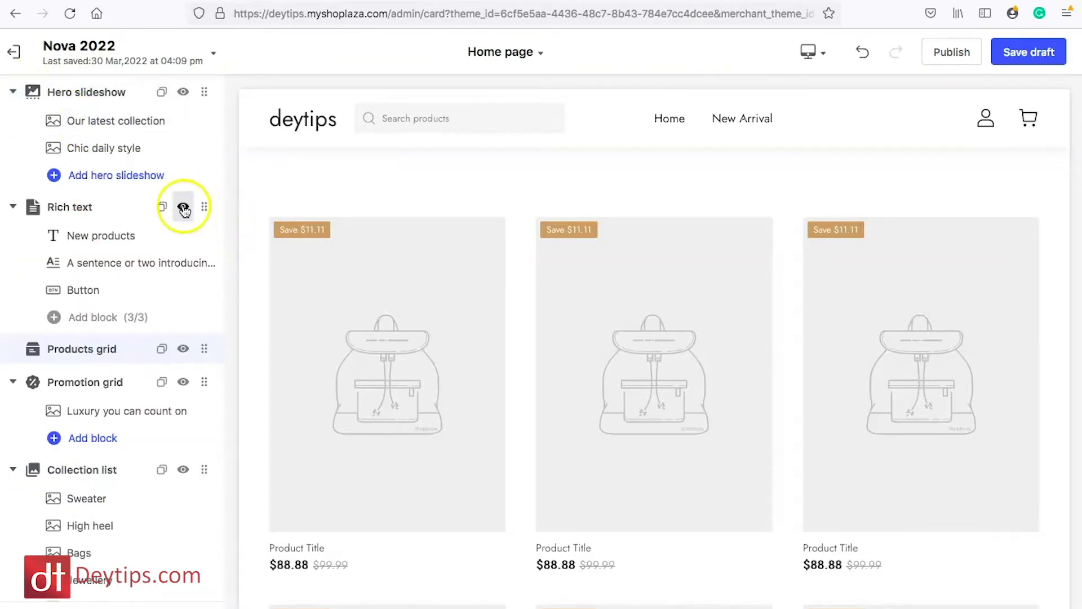
scroll(181, 210, up, 3)
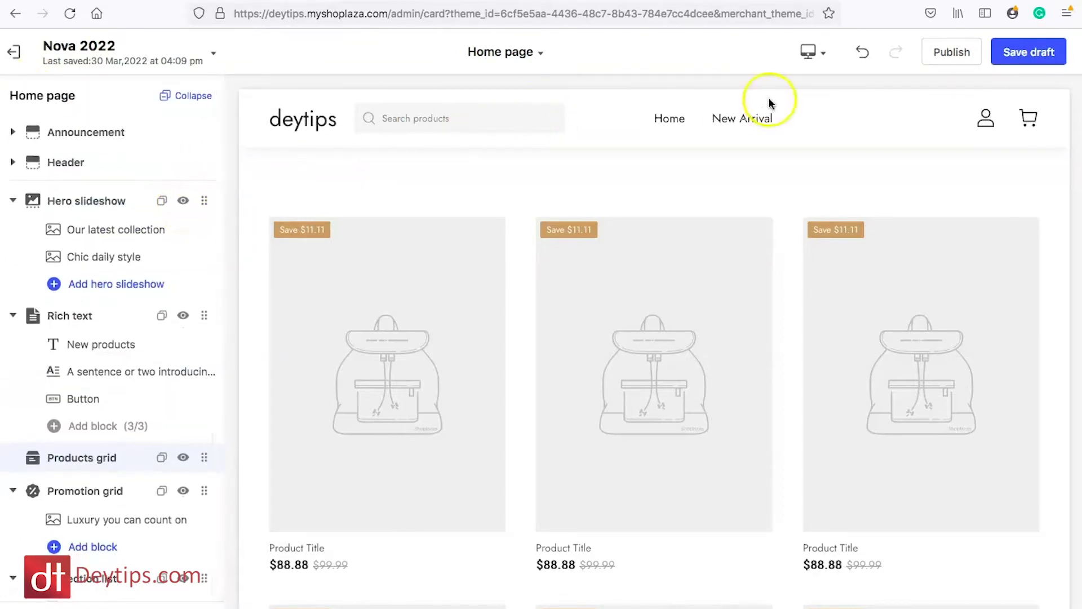
Step: Save the Nova 2022 draft and preview the home page in Mobile, then Desktop layout
click(1037, 59)
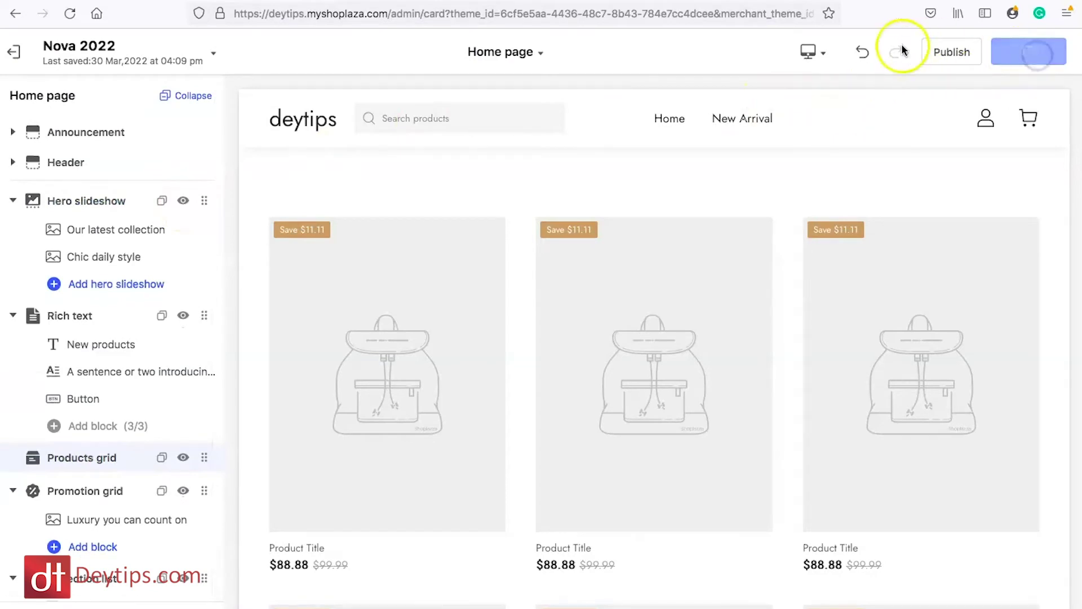
click(822, 53)
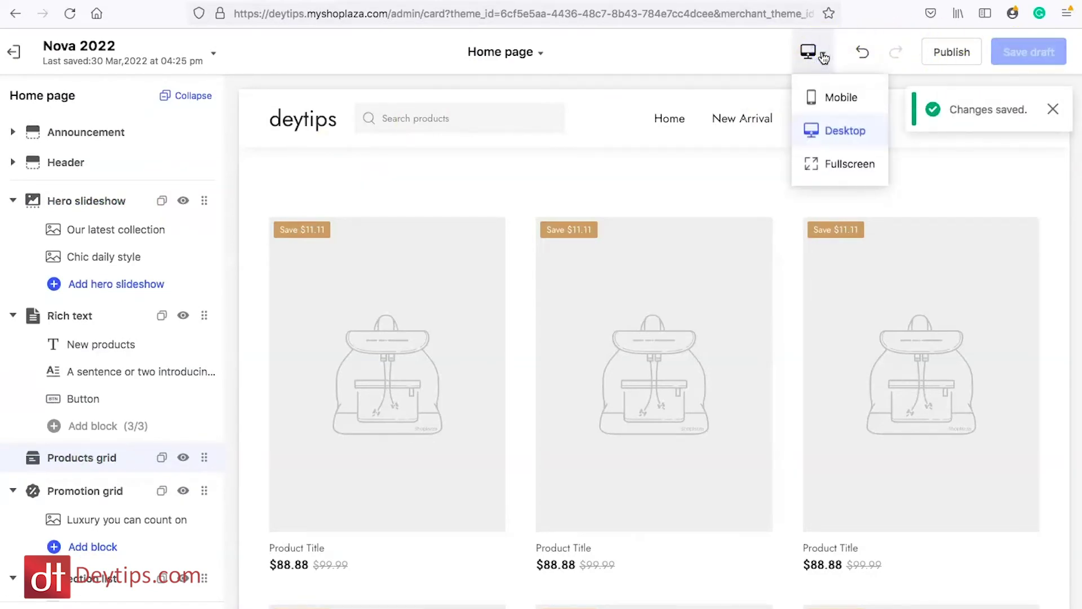
click(847, 94)
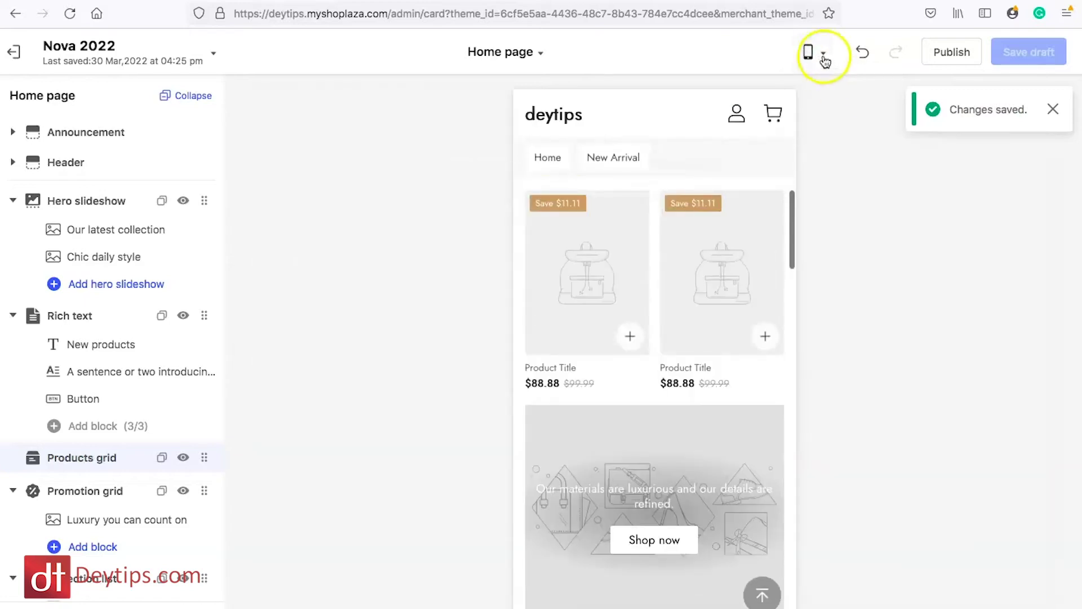
click(815, 52)
click(845, 130)
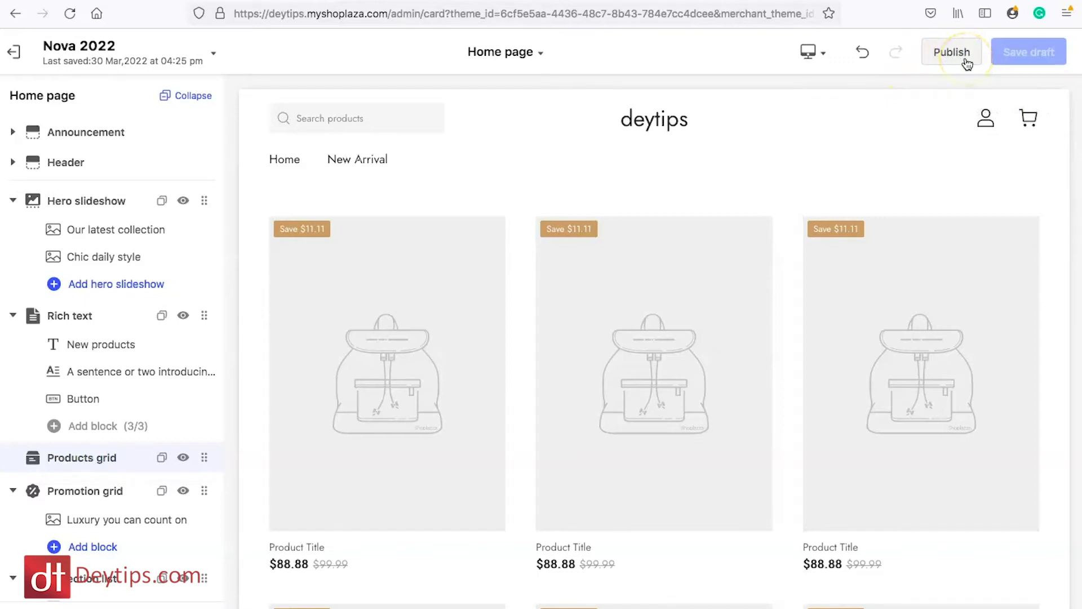
Step: Choose View store from the Nova 2022 actions menu to open the live deytips storefront
click(206, 53)
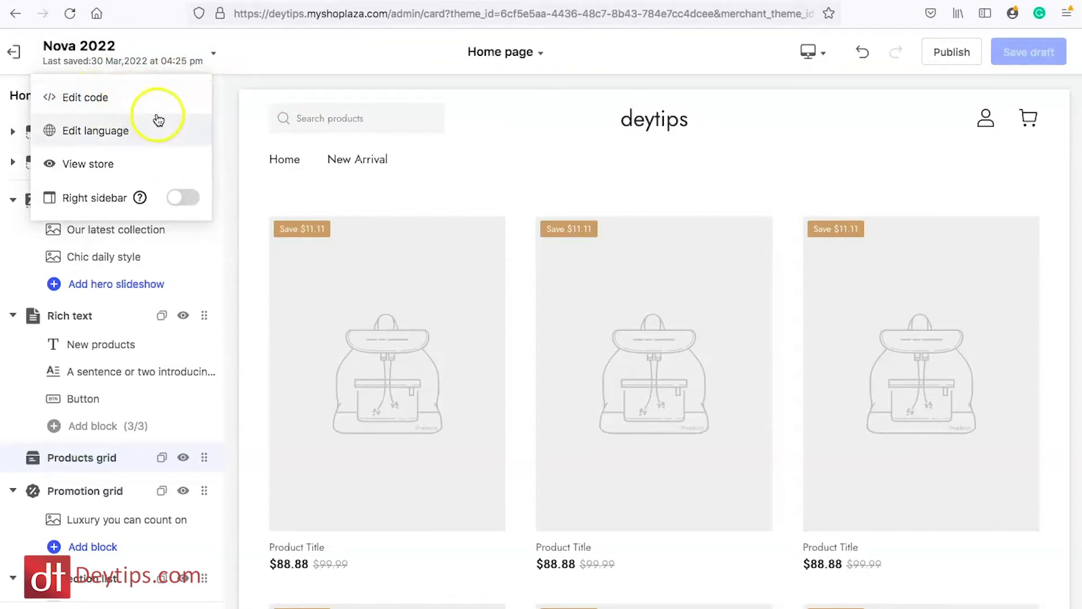
click(130, 164)
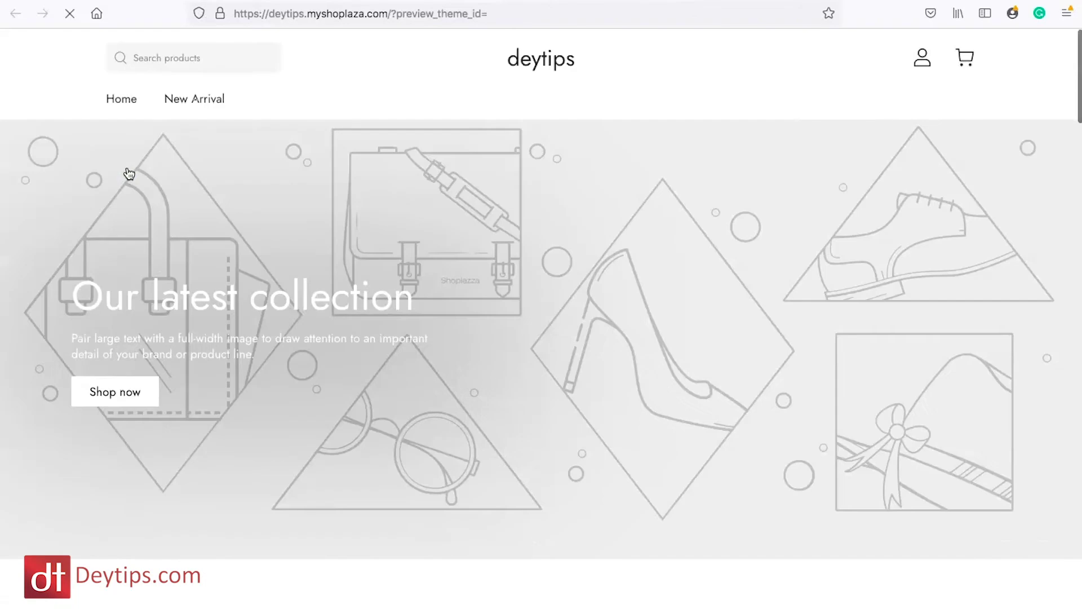
Step: Scroll down and back up through the deytips storefront home page preview
scroll(634, 317, down, 4)
scroll(633, 317, down, 15)
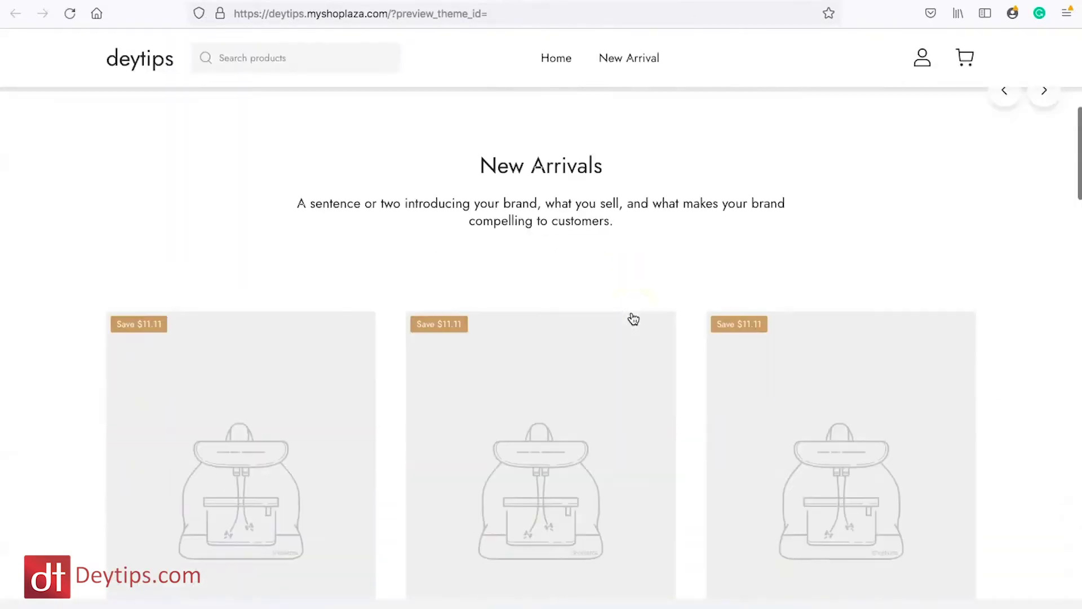
scroll(633, 317, up, 18)
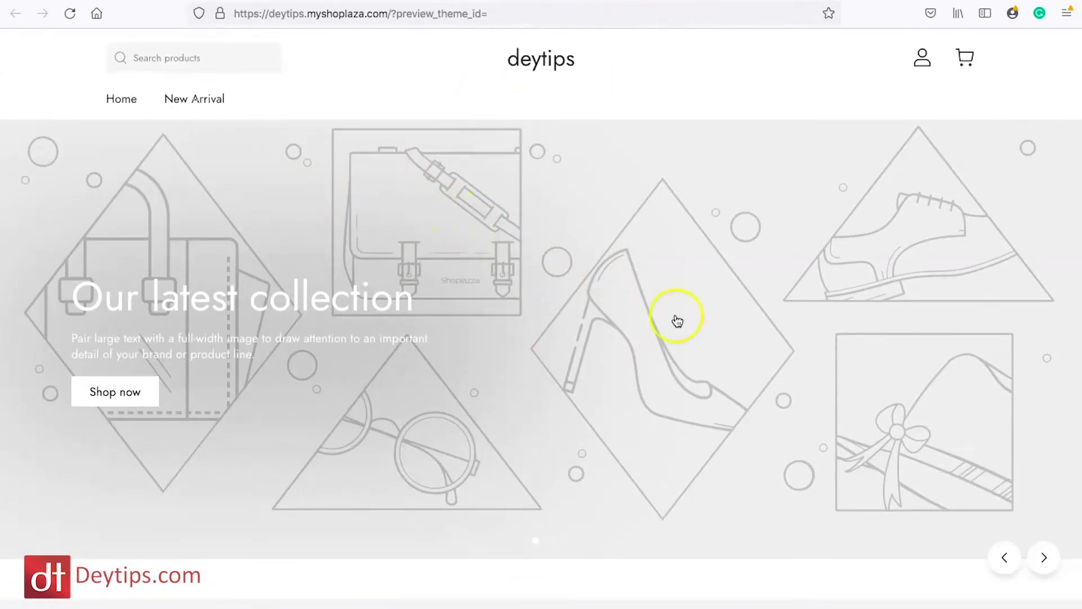
scroll(686, 341, down, 10)
scroll(688, 350, up, 6)
scroll(688, 350, up, 5)
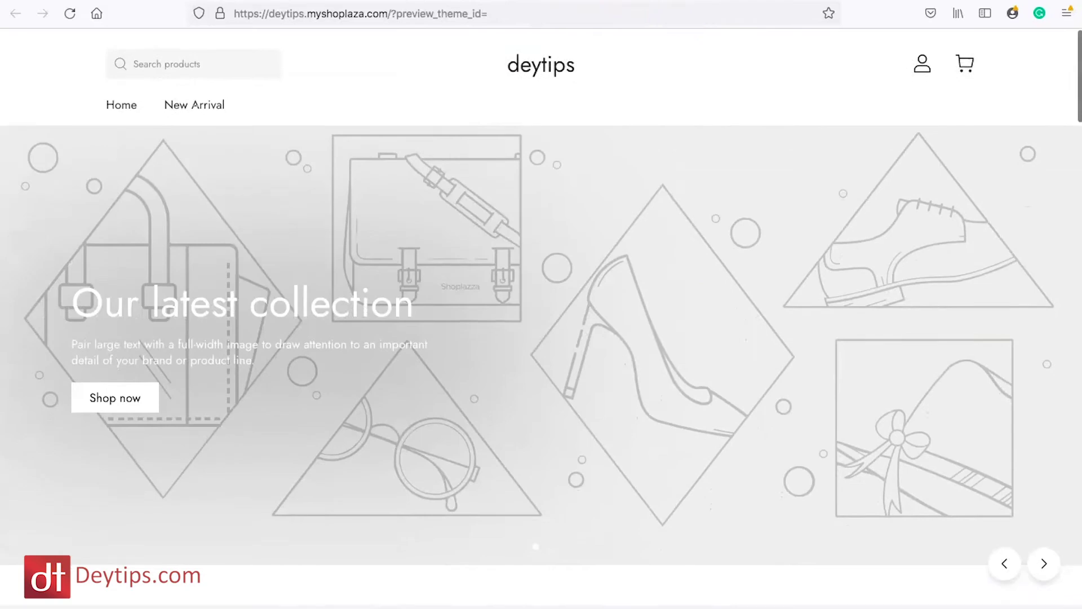
Step: Return to admin and walk the setup guide through Add domain, Set up shipping and Get paid
click(657, 14)
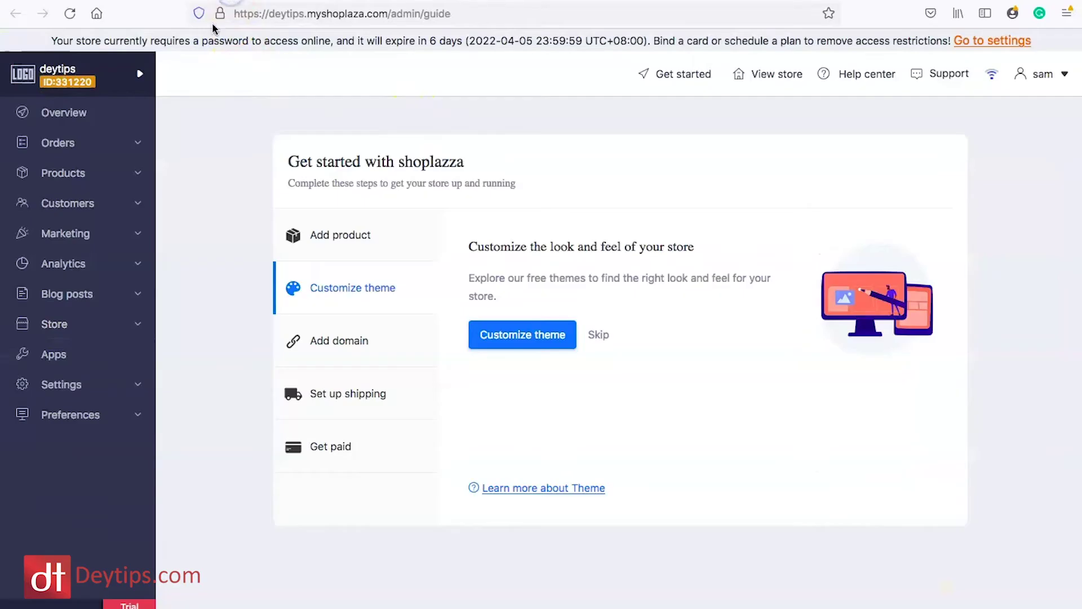
click(343, 346)
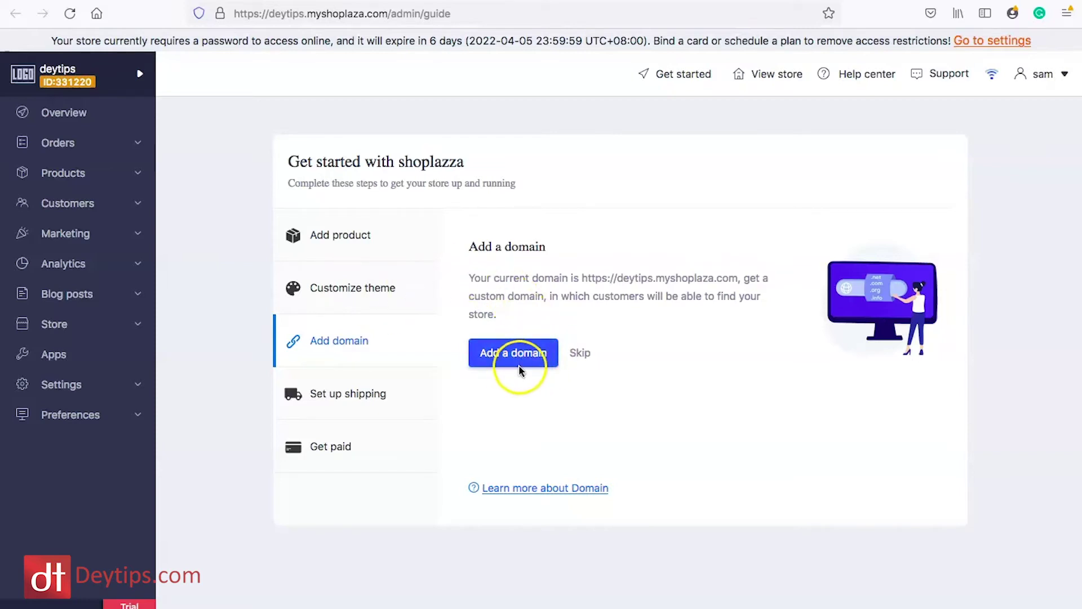
click(350, 397)
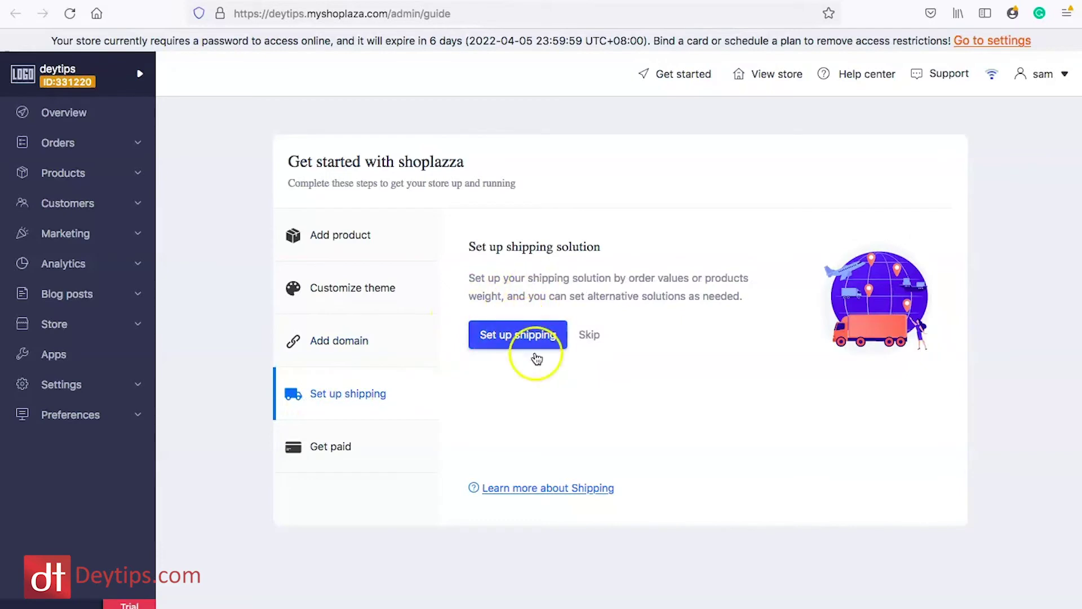
click(341, 458)
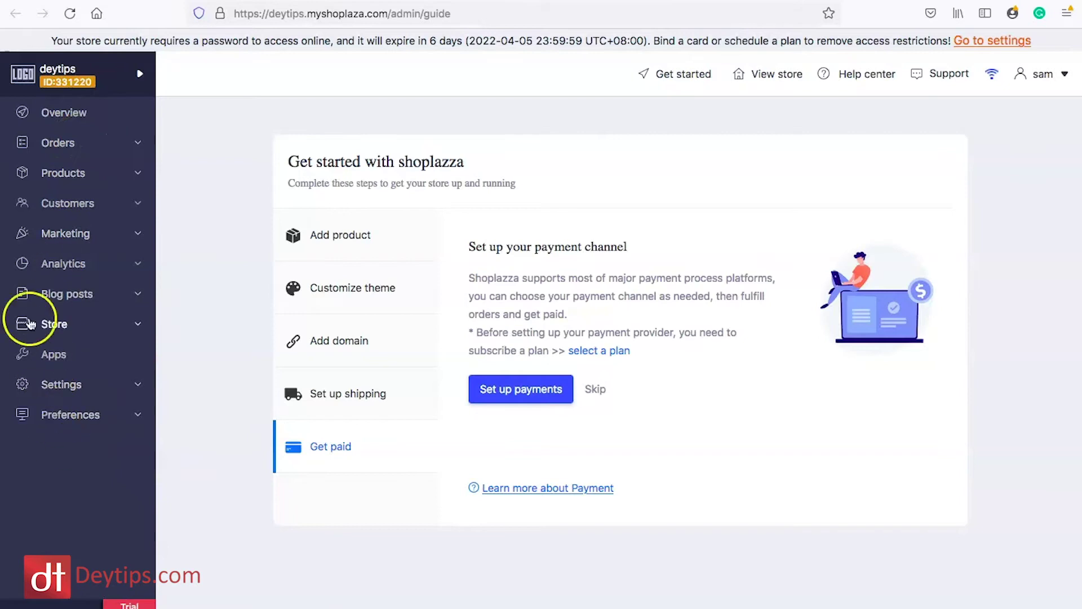
Step: Review the Overview statistics dashboard, then open the Unfulfilled orders list with no records
click(70, 115)
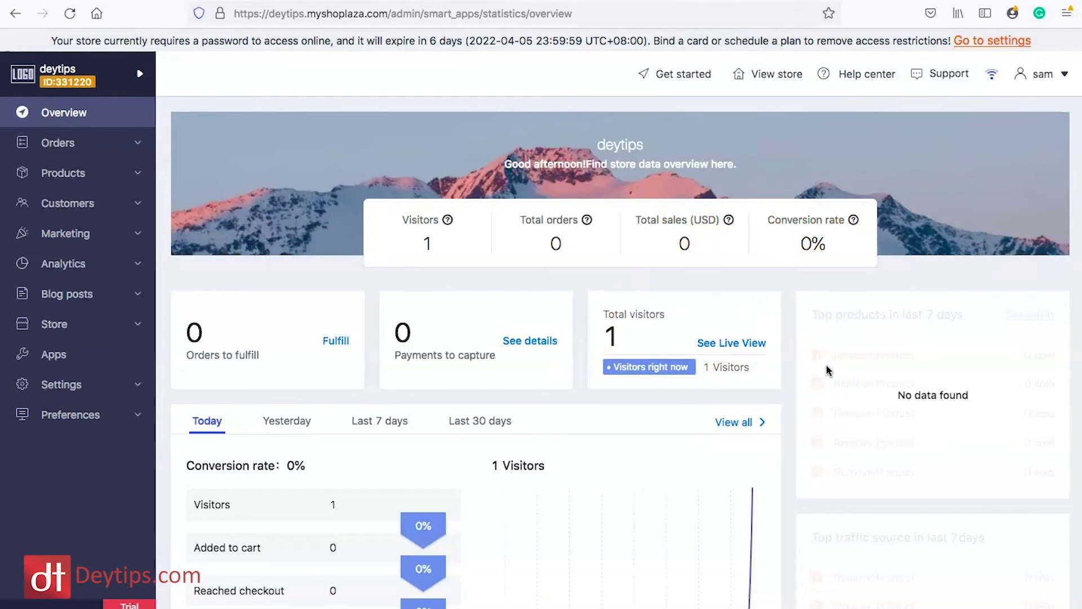
scroll(782, 392, down, 3)
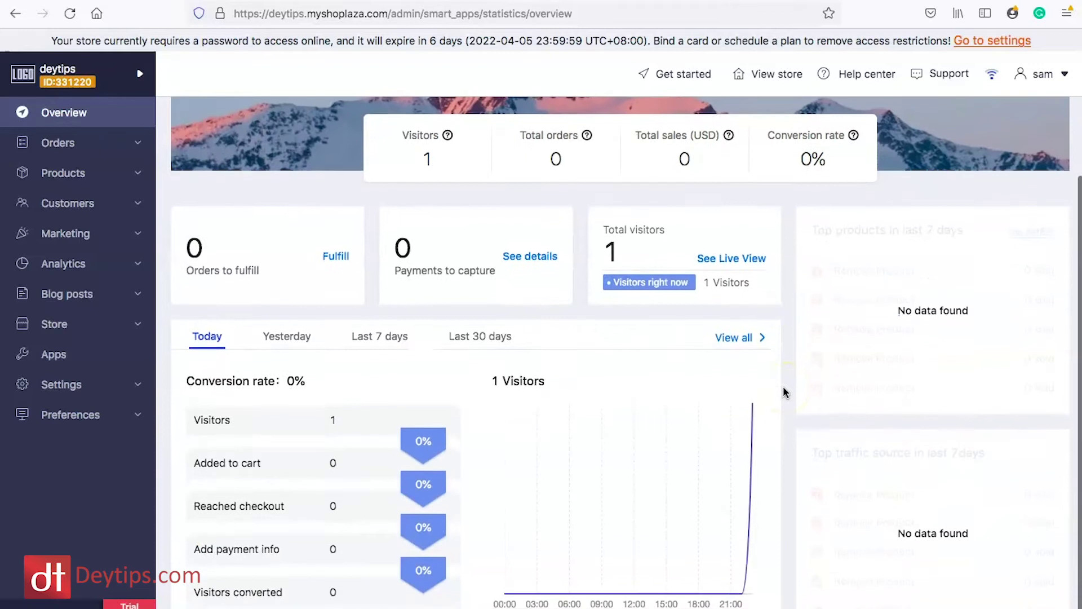
scroll(786, 389, up, 3)
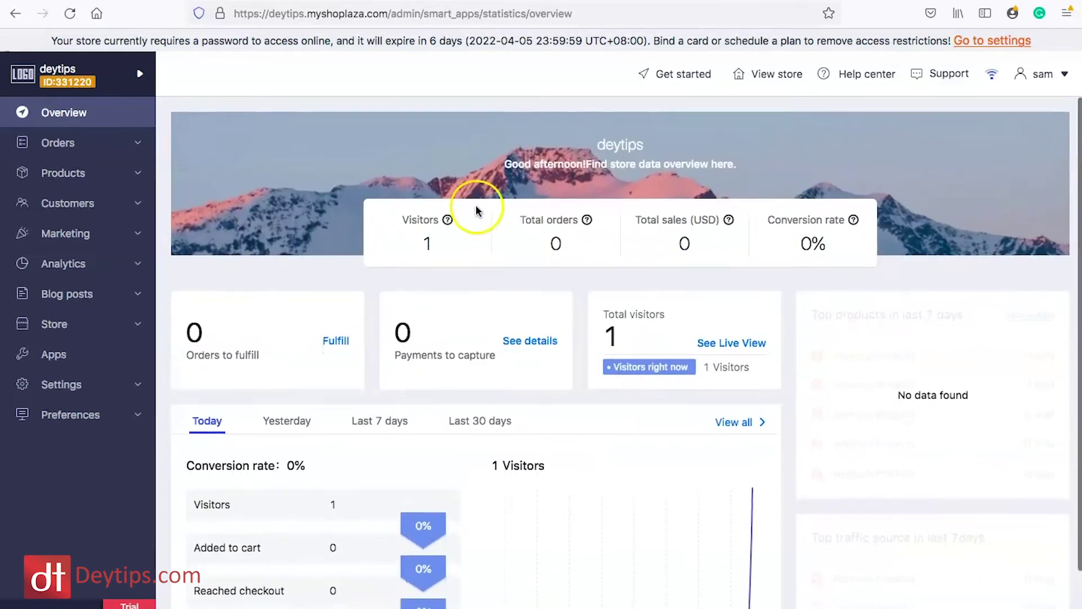
click(51, 146)
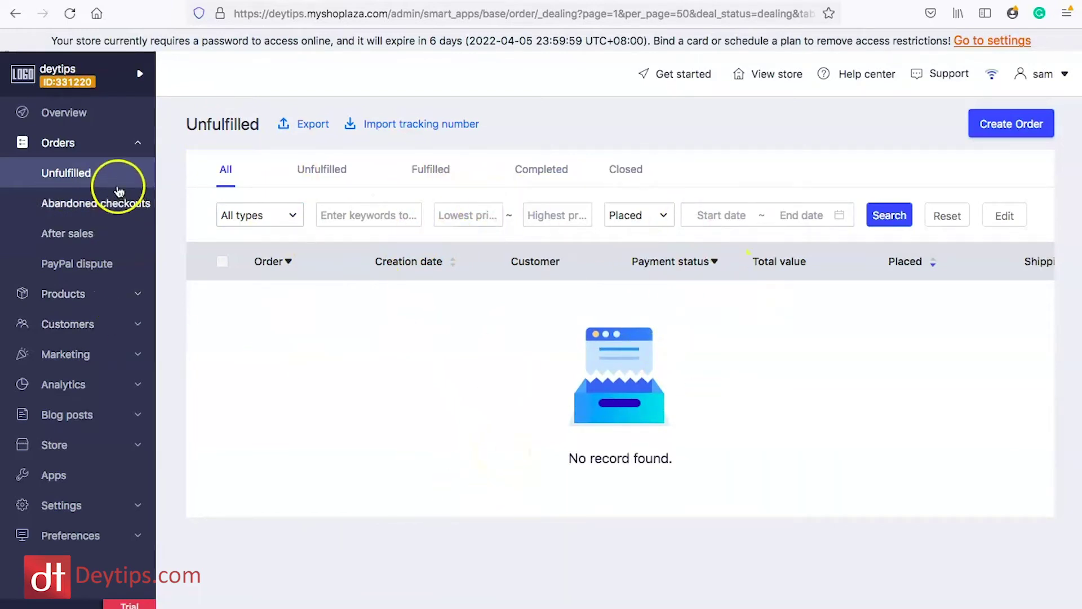
Step: Check abandoned checkouts, after-sales orders and PayPal disputes, then open All products
click(101, 203)
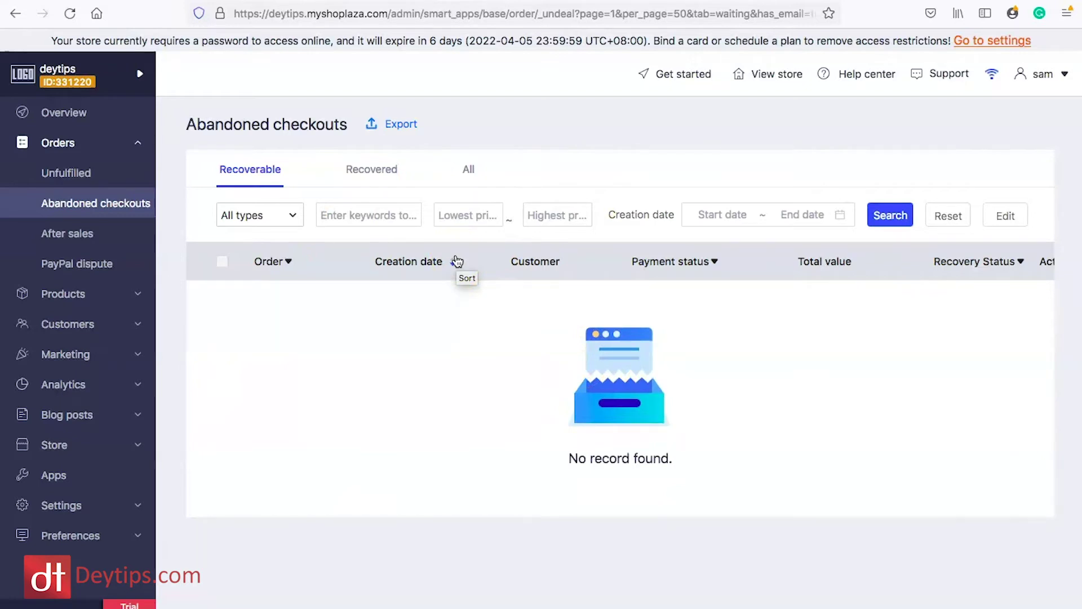
click(67, 233)
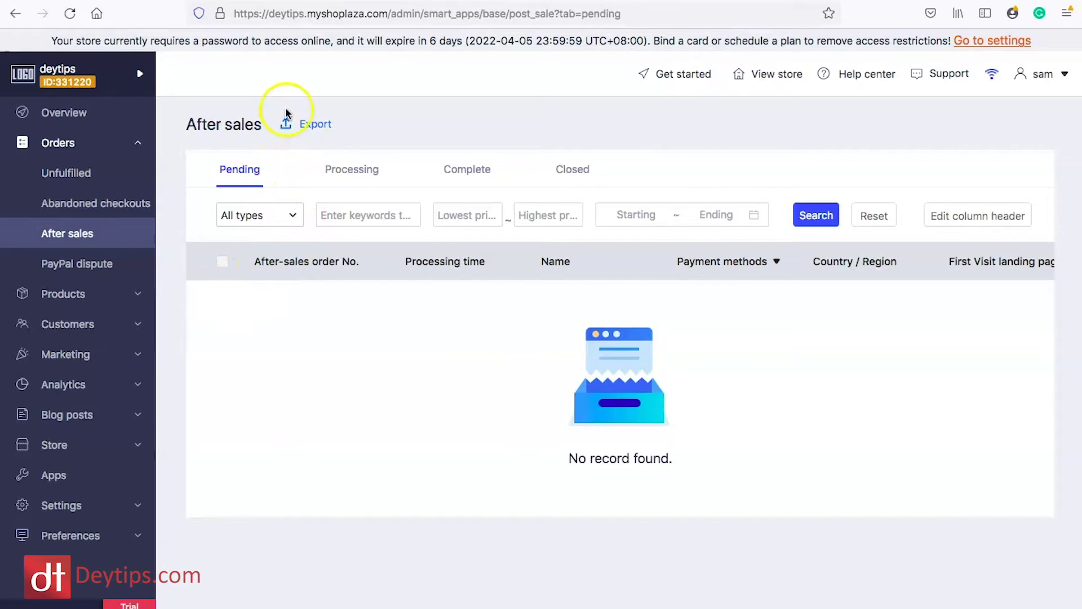
click(70, 266)
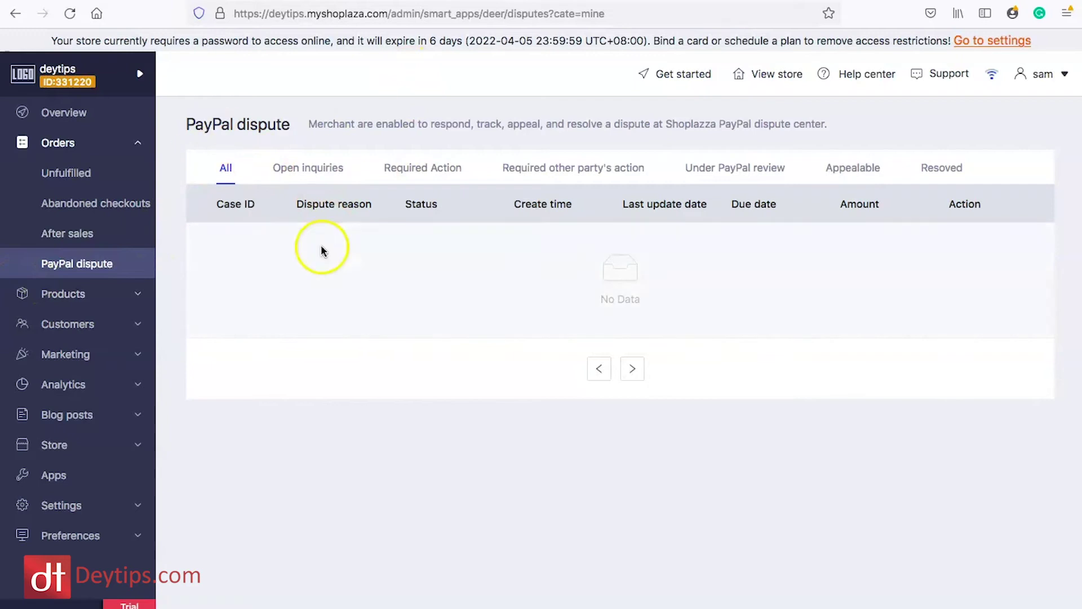
click(64, 295)
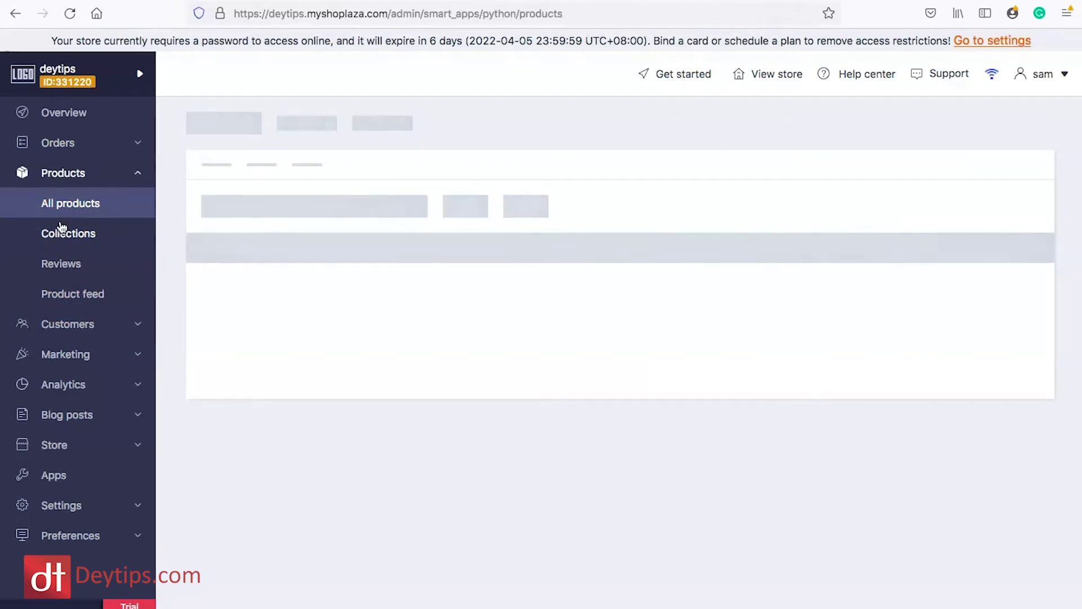
click(272, 244)
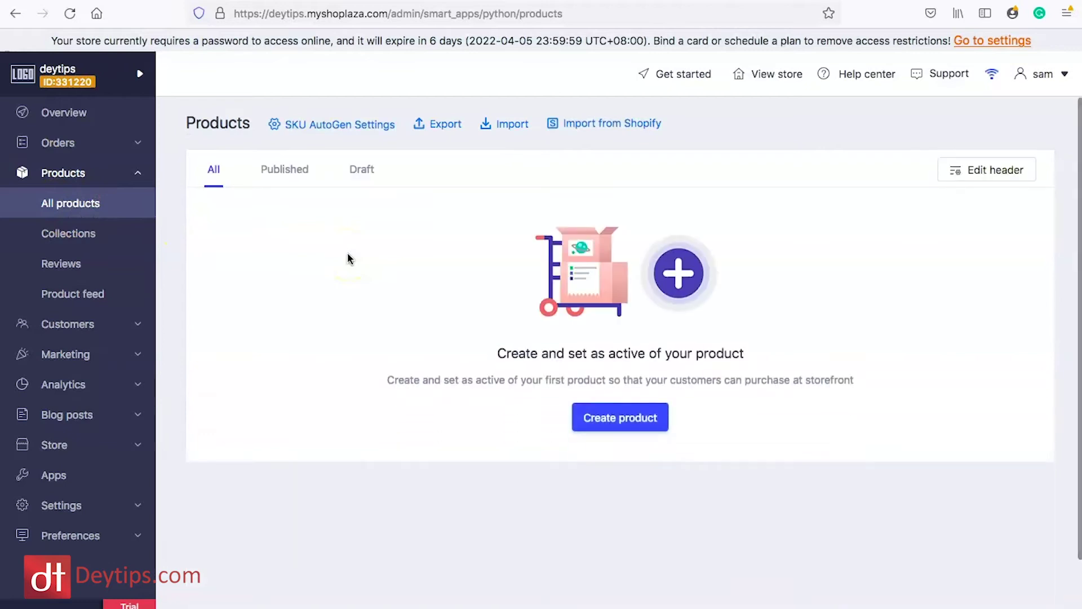
click(513, 124)
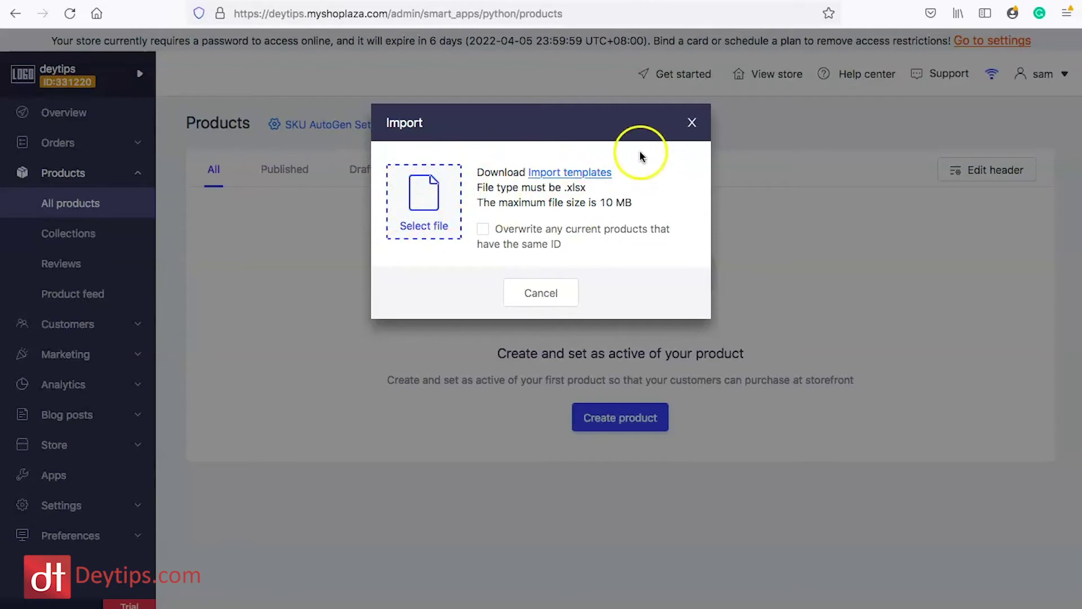
click(692, 122)
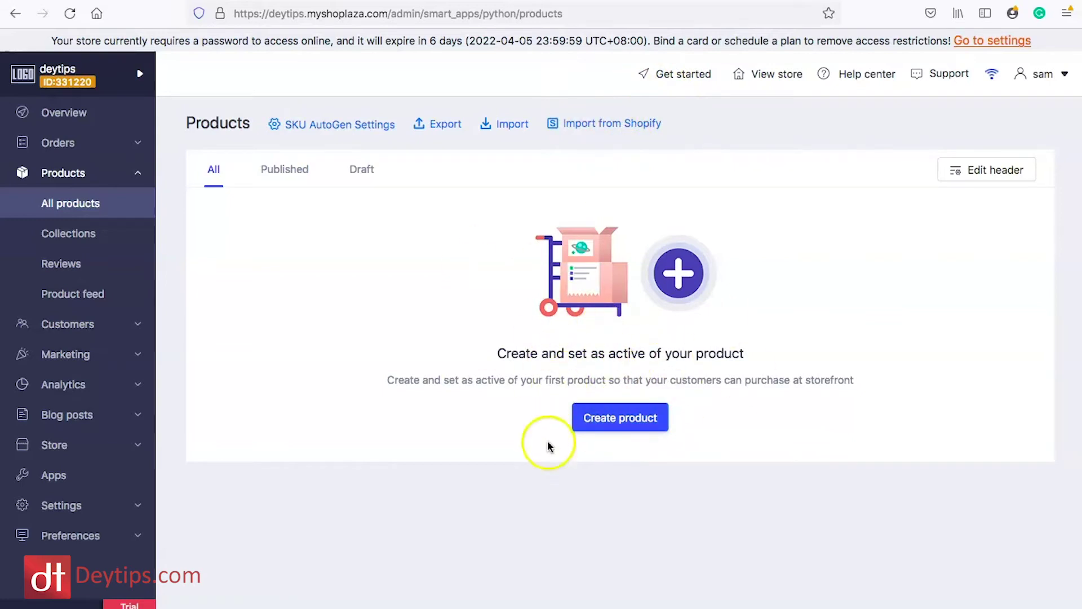
Step: Start a new product and scroll through the blank Create product form
click(591, 426)
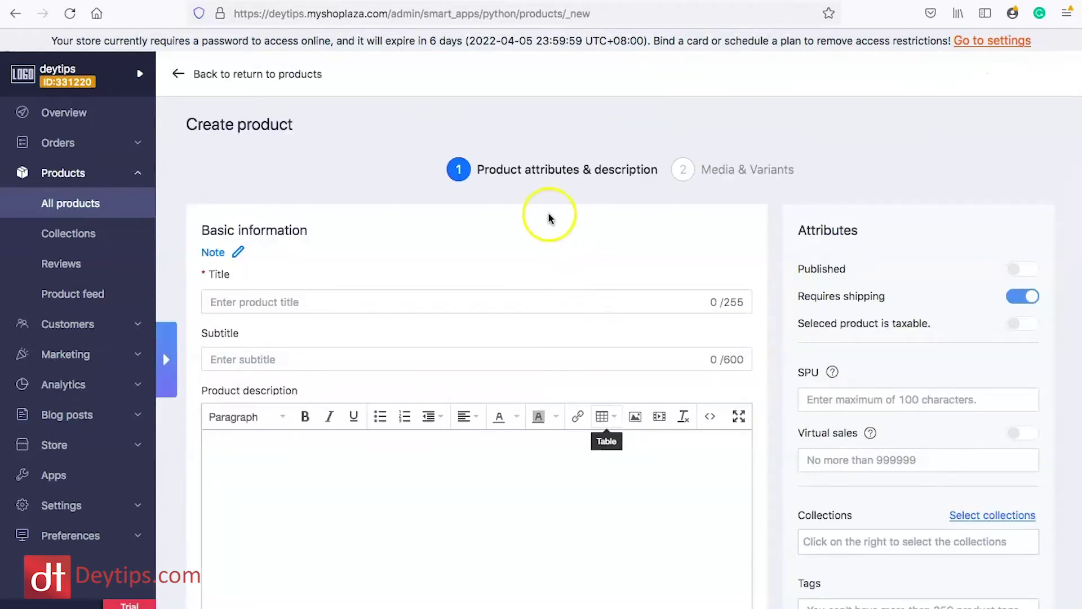
scroll(455, 349, down, 5)
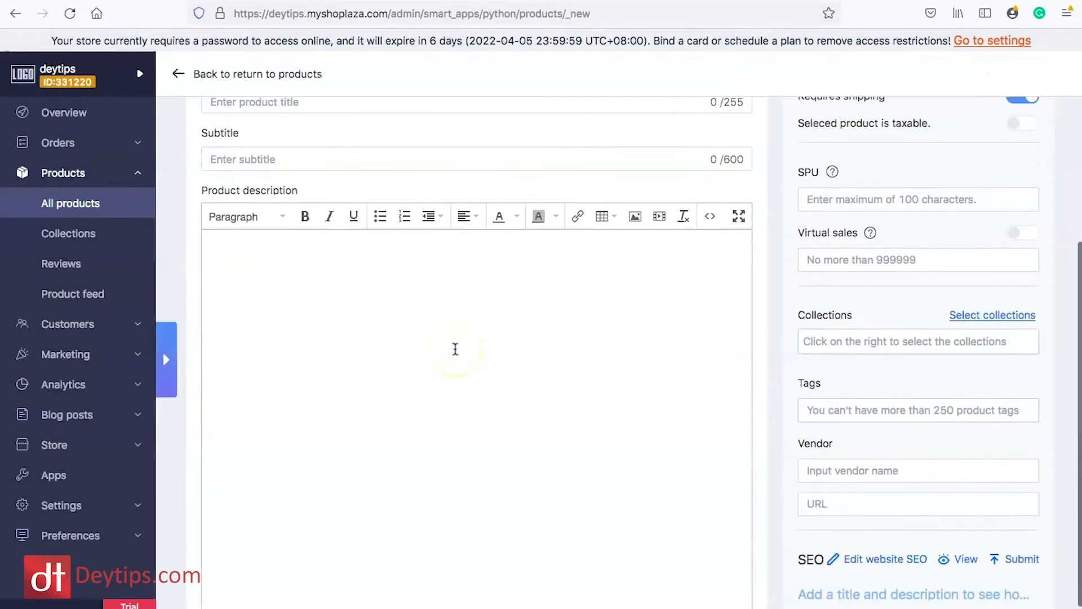
scroll(456, 349, up, 5)
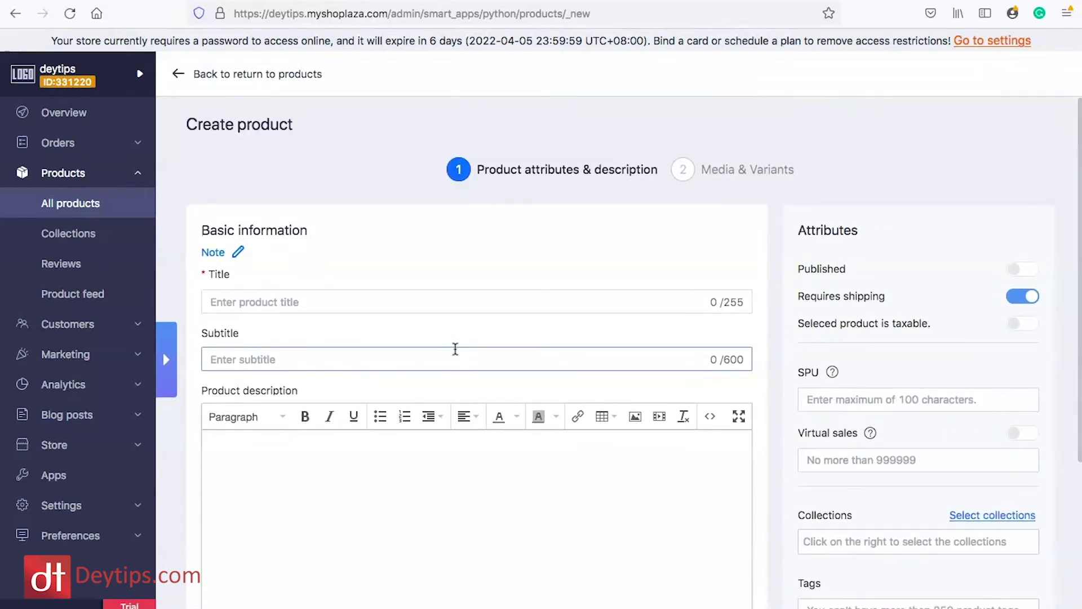
scroll(455, 349, down, 4)
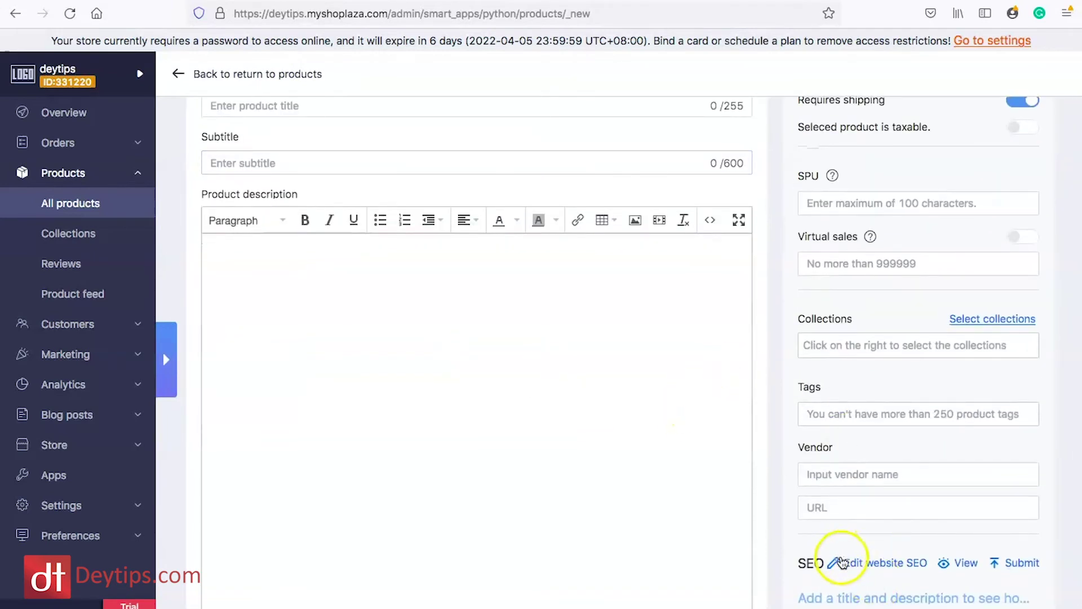
Step: Preview the product's Edit website SEO drawer, then close it
click(888, 563)
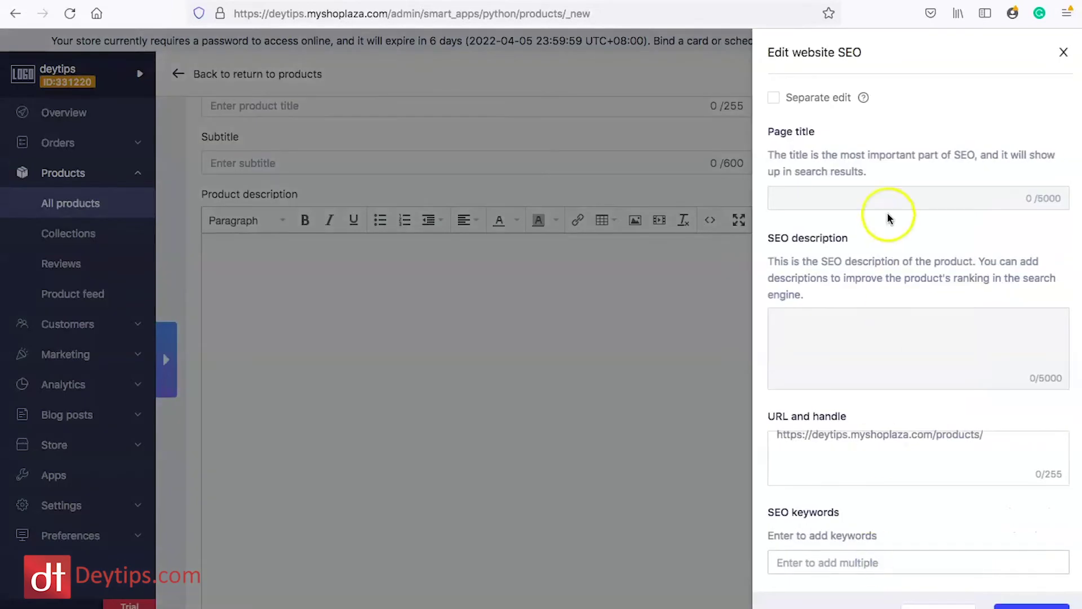
scroll(899, 282, down, 1)
scroll(901, 283, up, 1)
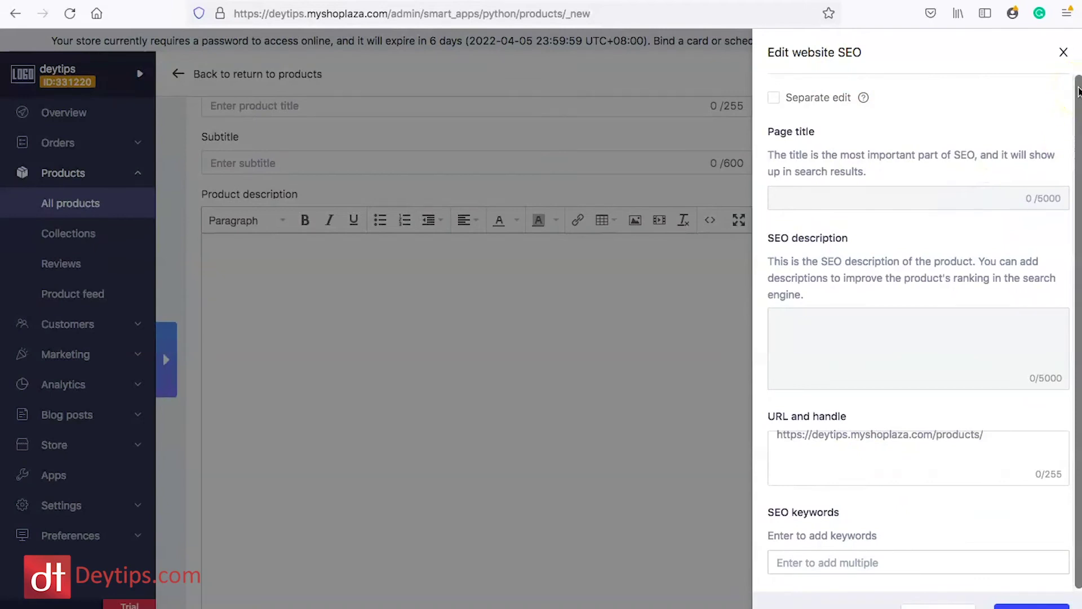
click(1064, 52)
scroll(442, 198, up, 4)
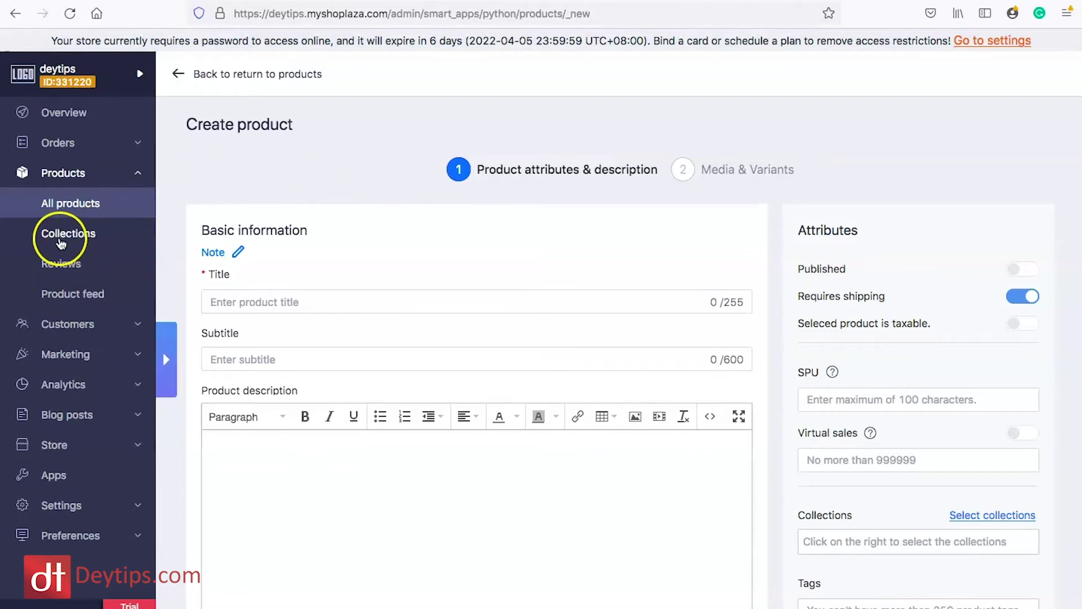
Step: Create a new collection from Collections and click into its title and description fields
click(60, 239)
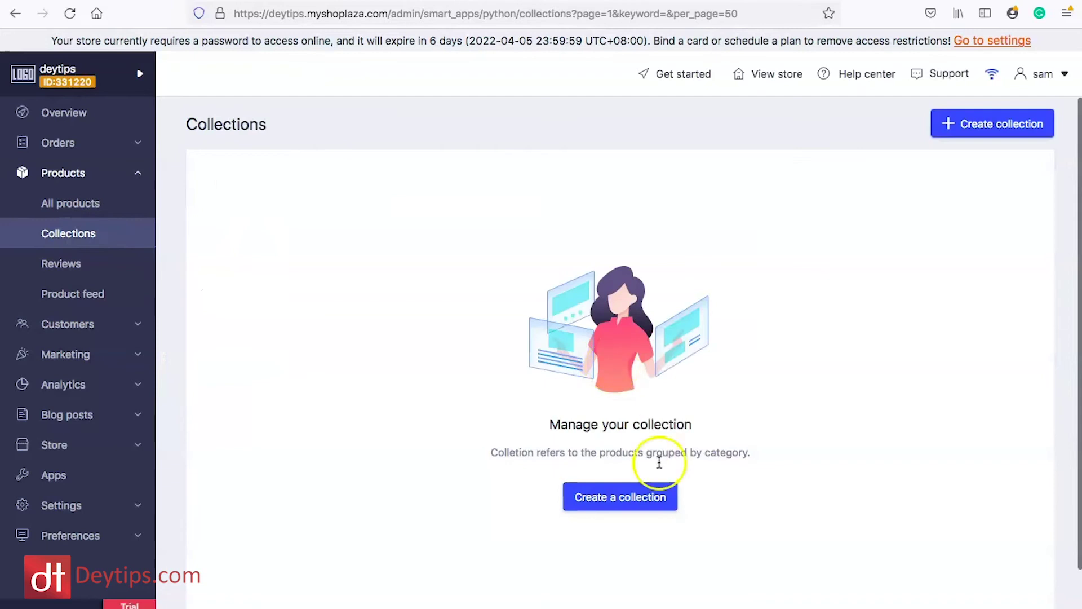
click(621, 499)
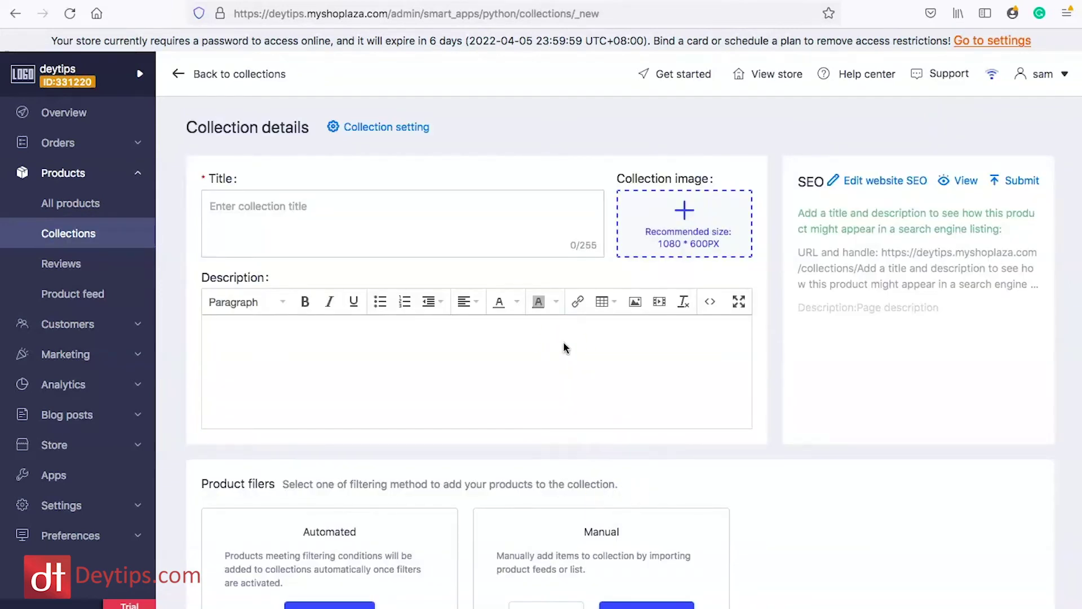
click(254, 195)
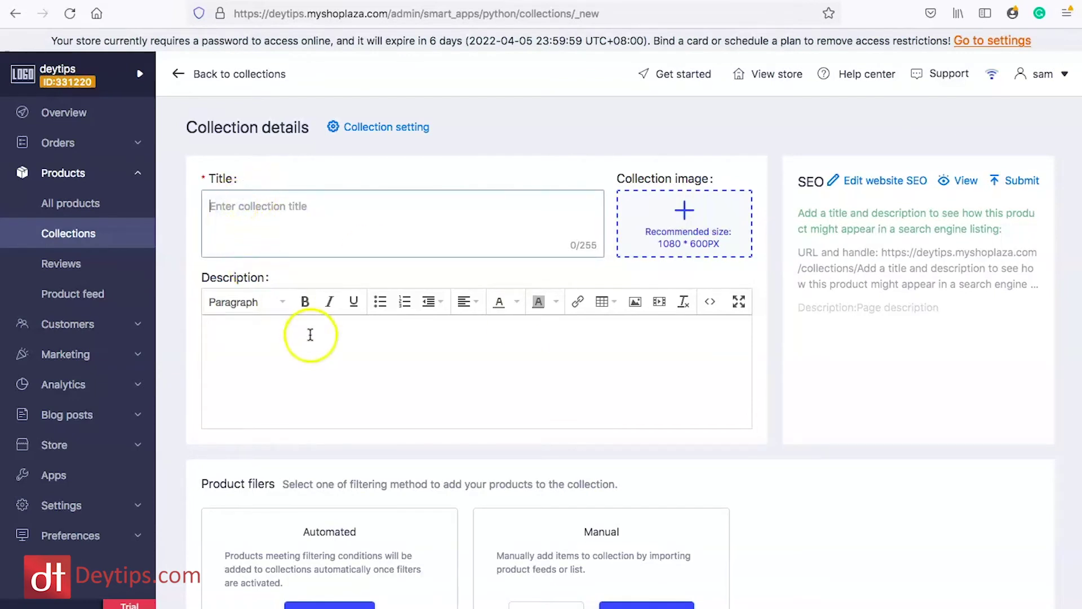
click(256, 339)
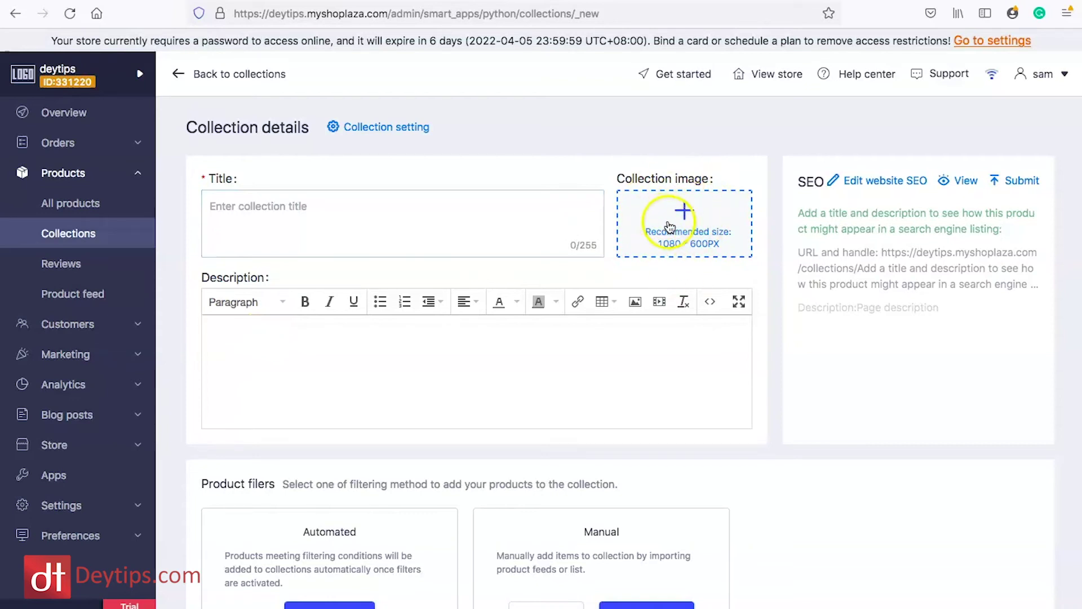
Step: Preview the collection's Edit website SEO drawer, then close it
click(893, 182)
scroll(863, 479, down, 2)
scroll(864, 437, up, 2)
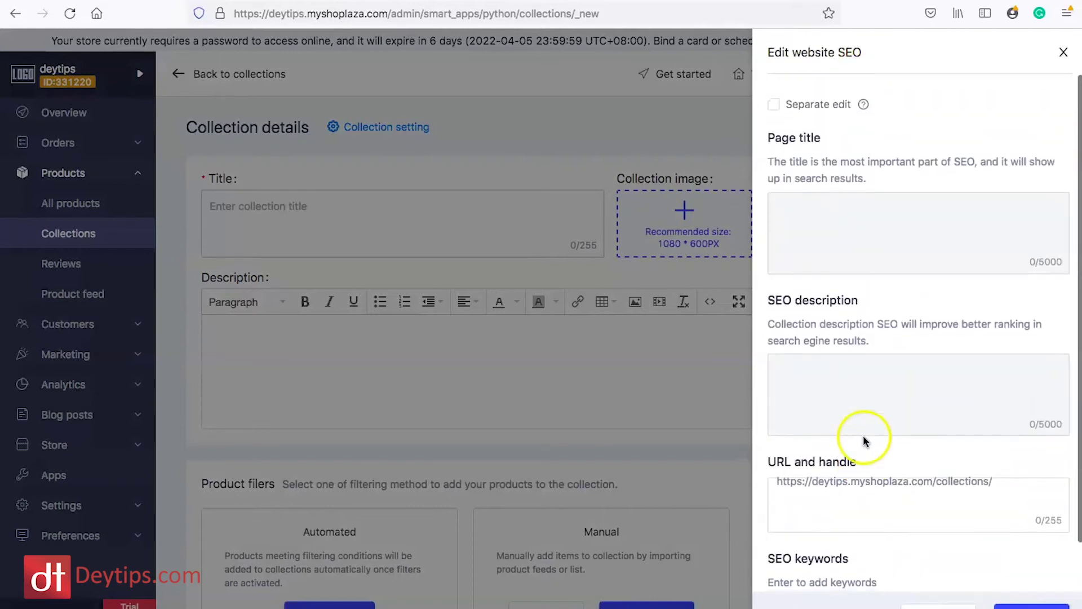
click(1063, 54)
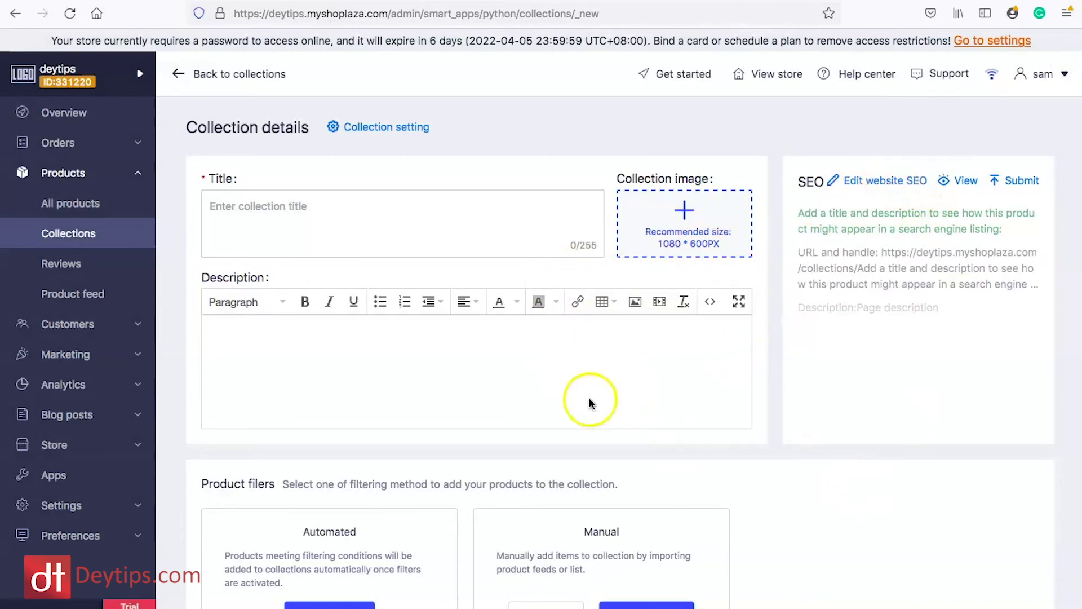
Step: Scroll down to Product filters and choose the Automated filter option
scroll(515, 428, down, 1)
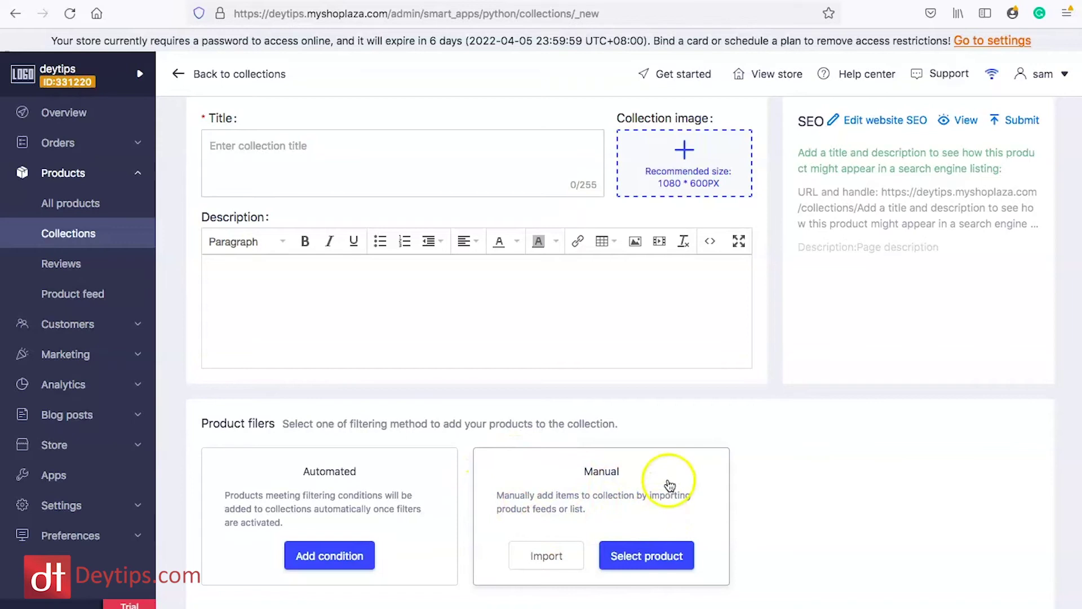
scroll(669, 490, up, 2)
scroll(404, 458, down, 2)
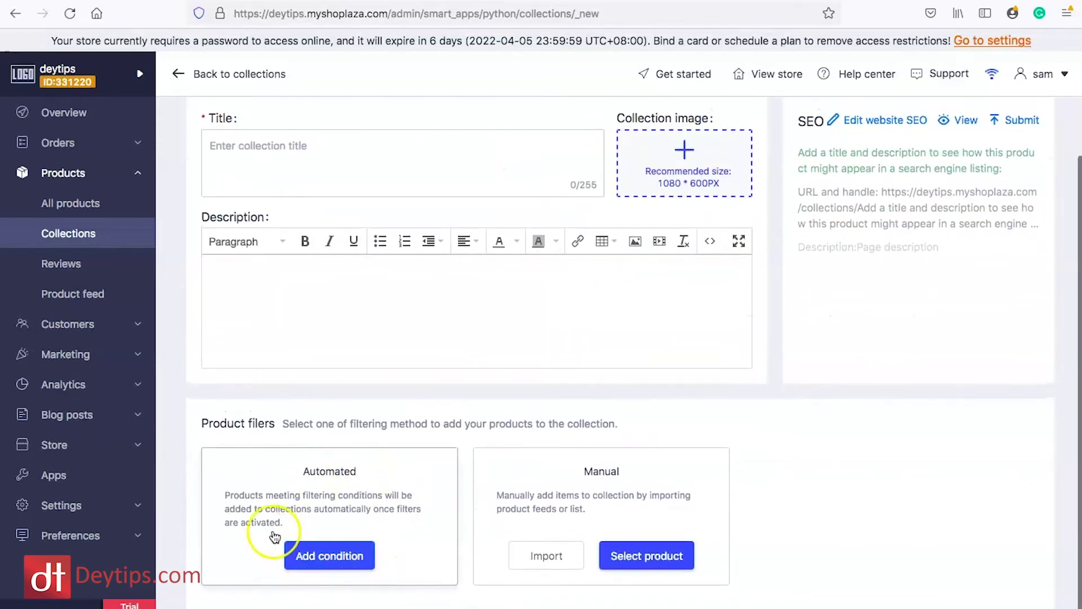
click(336, 561)
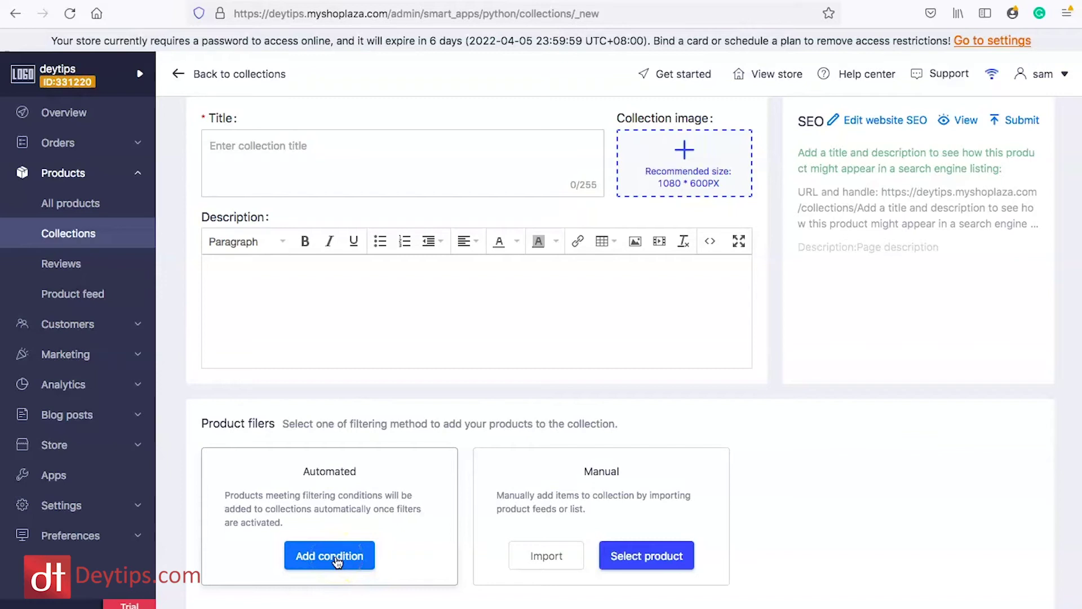
click(354, 557)
Step: Open the automated conditions and set the filter field to Product price
click(354, 556)
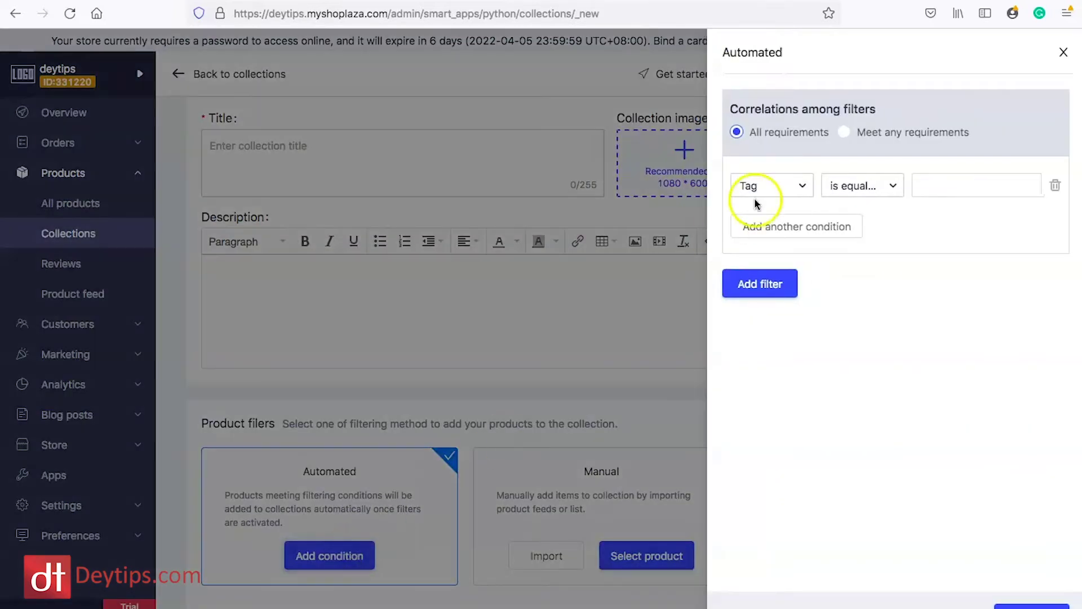
click(801, 186)
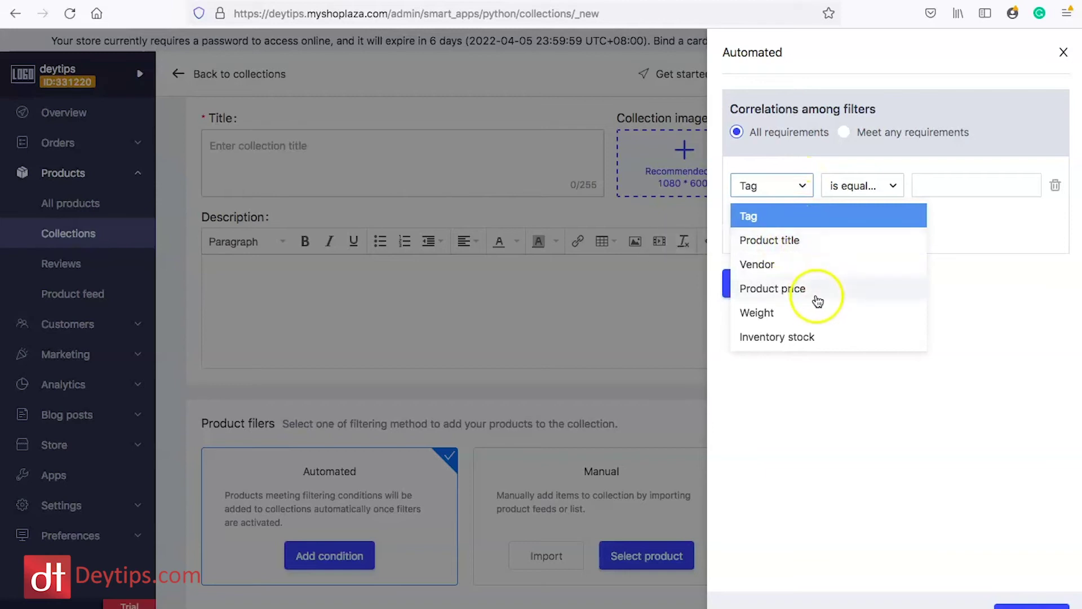
scroll(818, 301, down, 3)
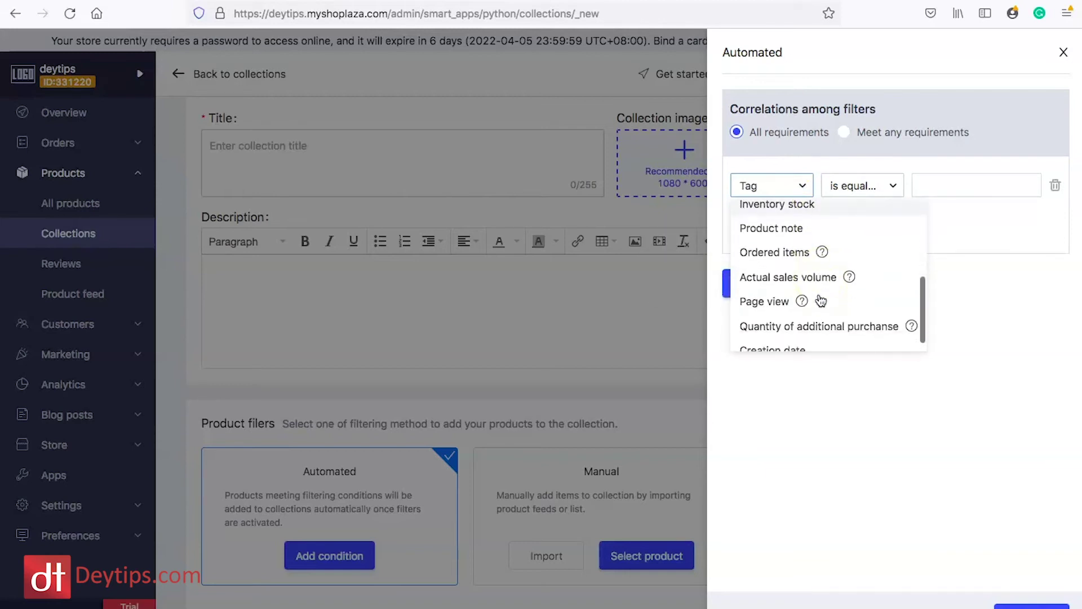
scroll(820, 301, up, 3)
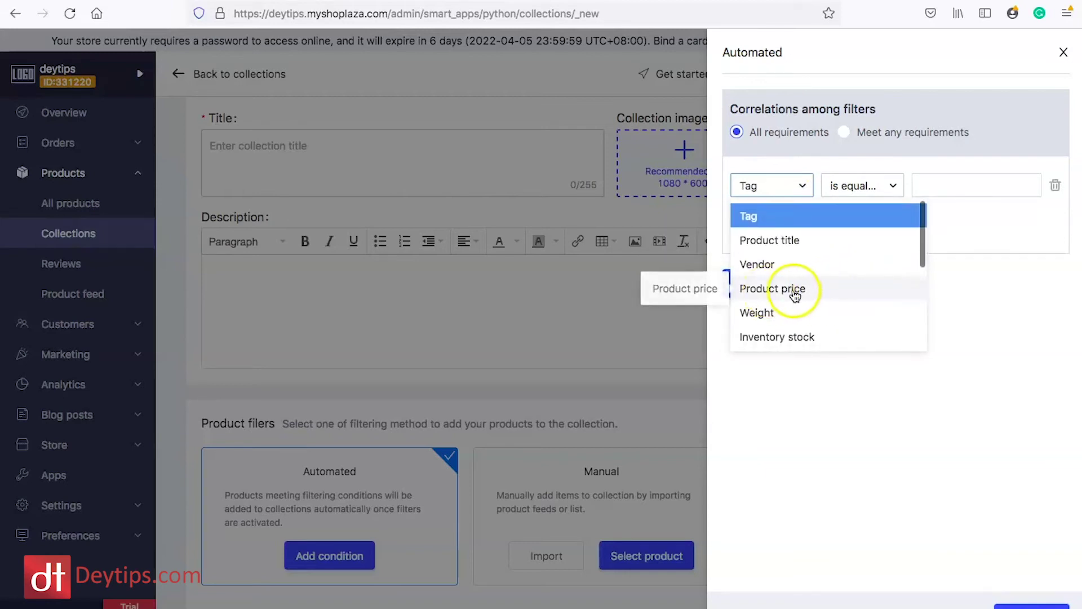
click(799, 294)
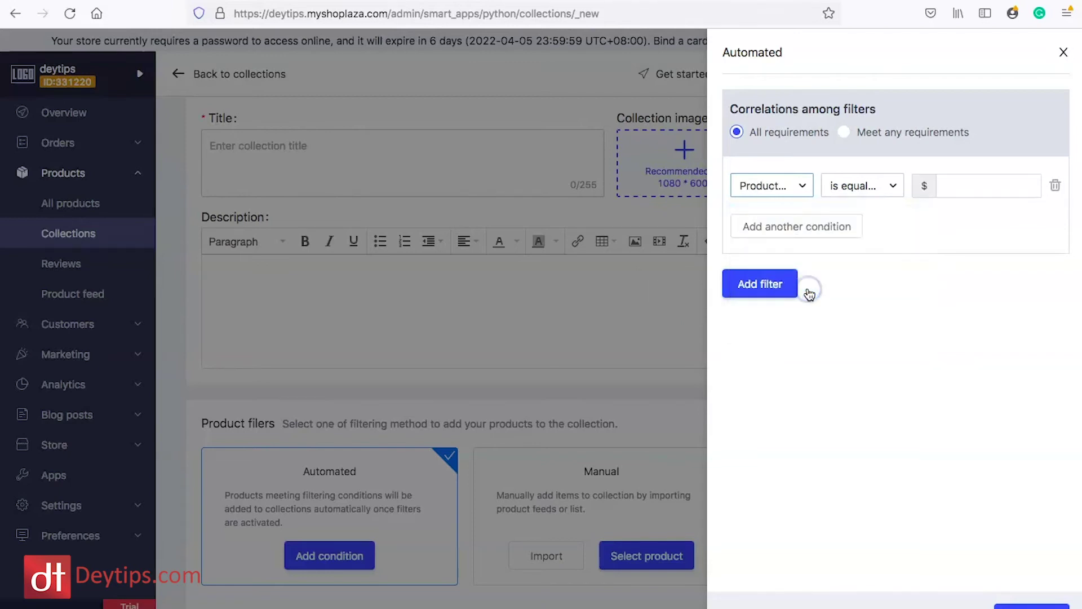
Step: Enter a price value of 100, add a second filter group, try confirming, then close the panel
click(979, 191)
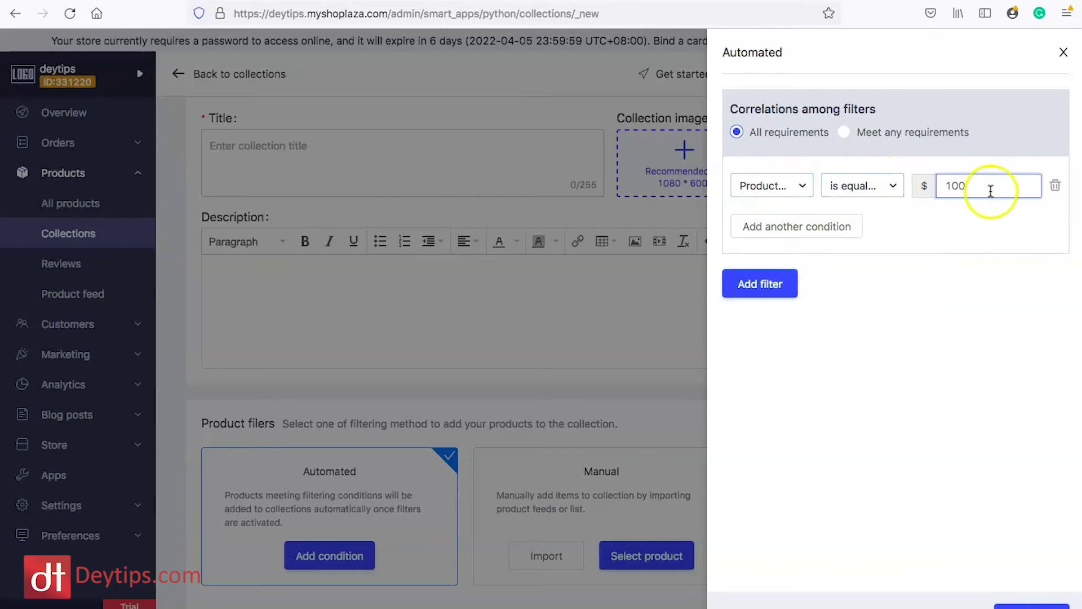
click(766, 283)
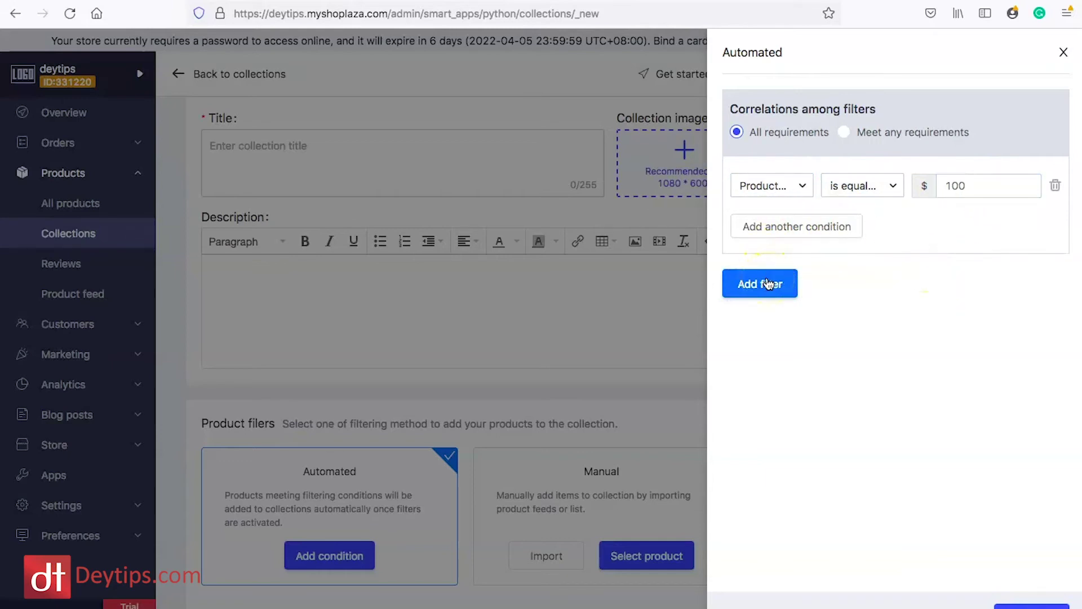
click(767, 284)
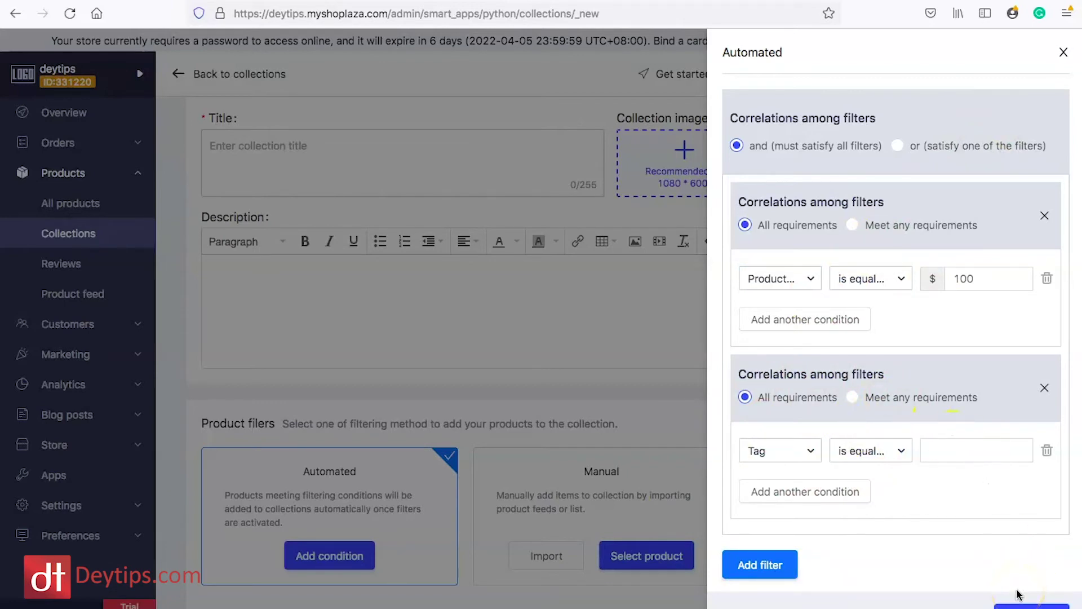
click(1026, 605)
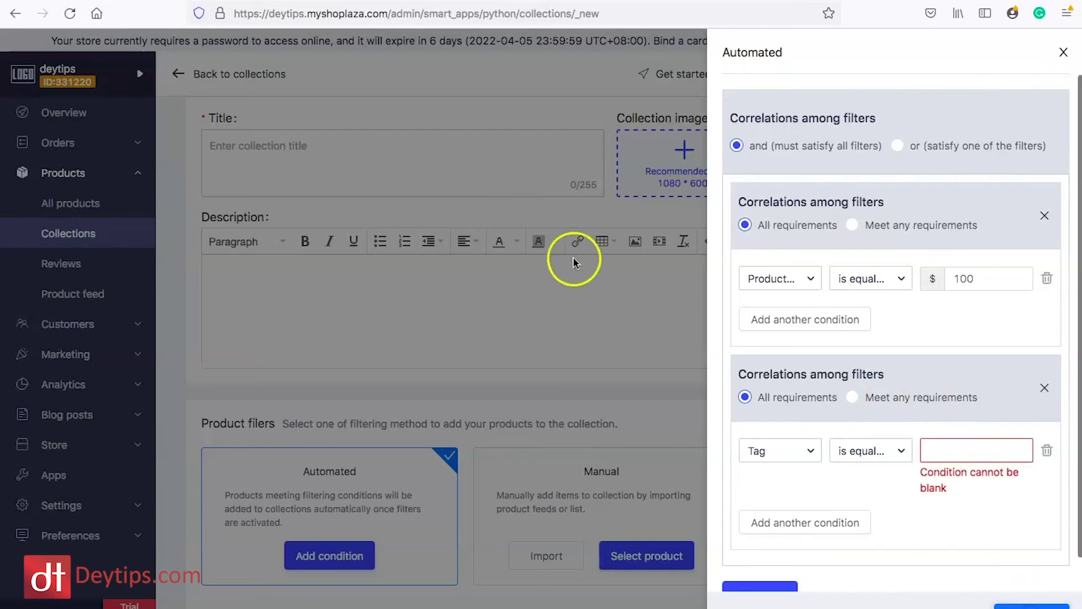
click(1063, 52)
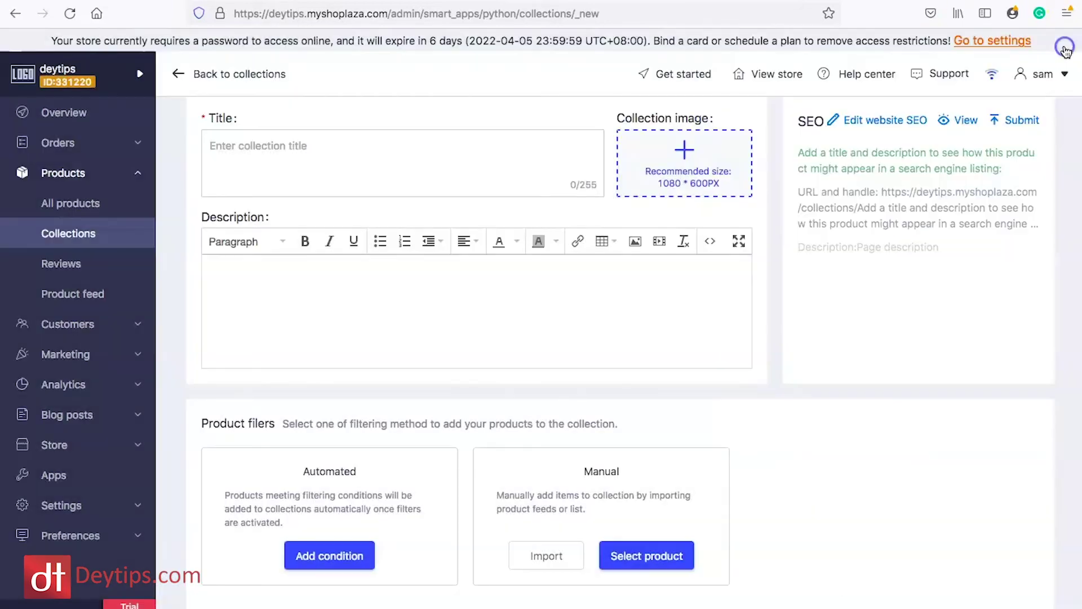
Step: Look over Reviews and Product feed, cancel a new feed, then open the customer list
click(49, 265)
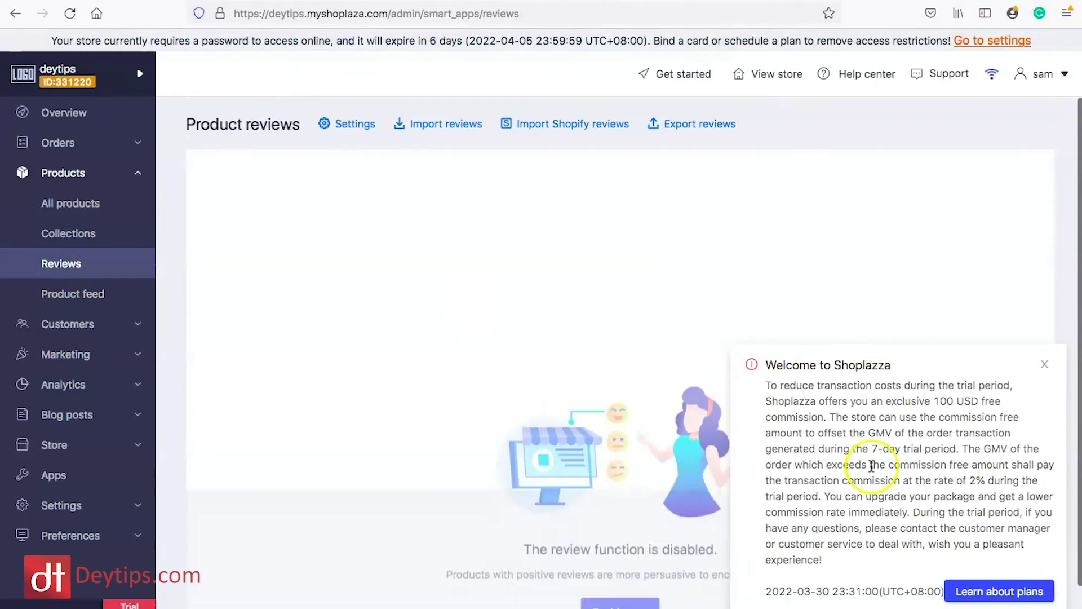
click(1046, 365)
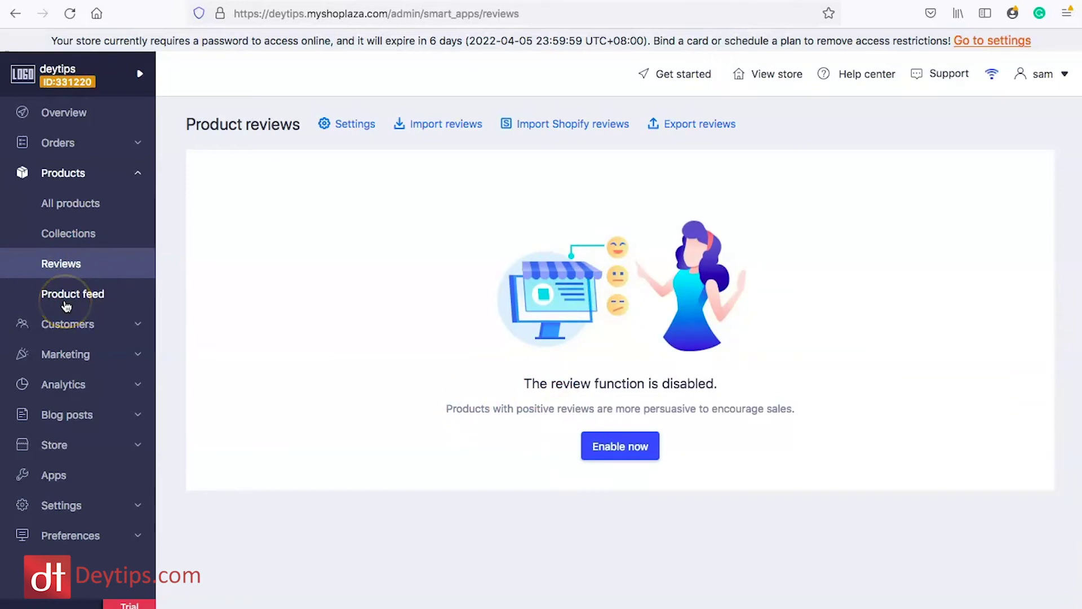
click(100, 296)
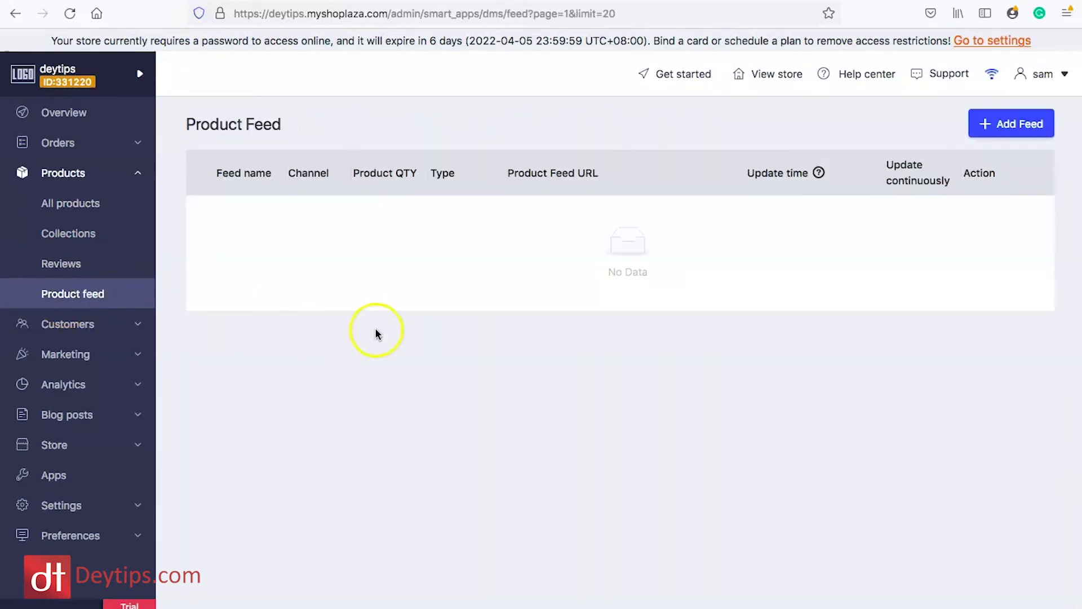
click(1011, 123)
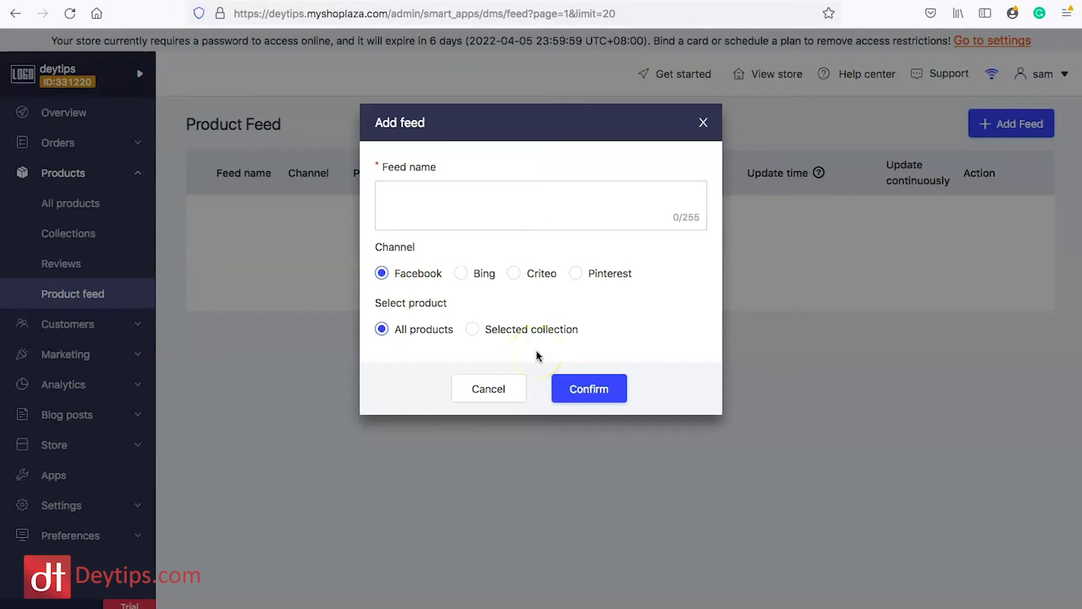
click(703, 124)
click(36, 326)
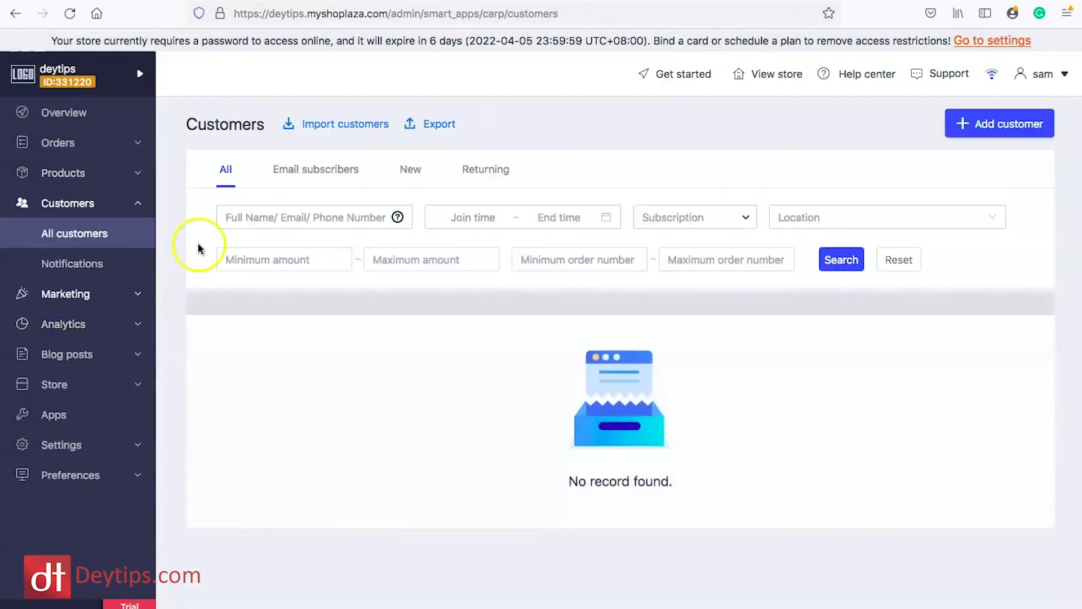
Step: Filter customers to Email subscribers, then go to the Marketing overview
click(313, 169)
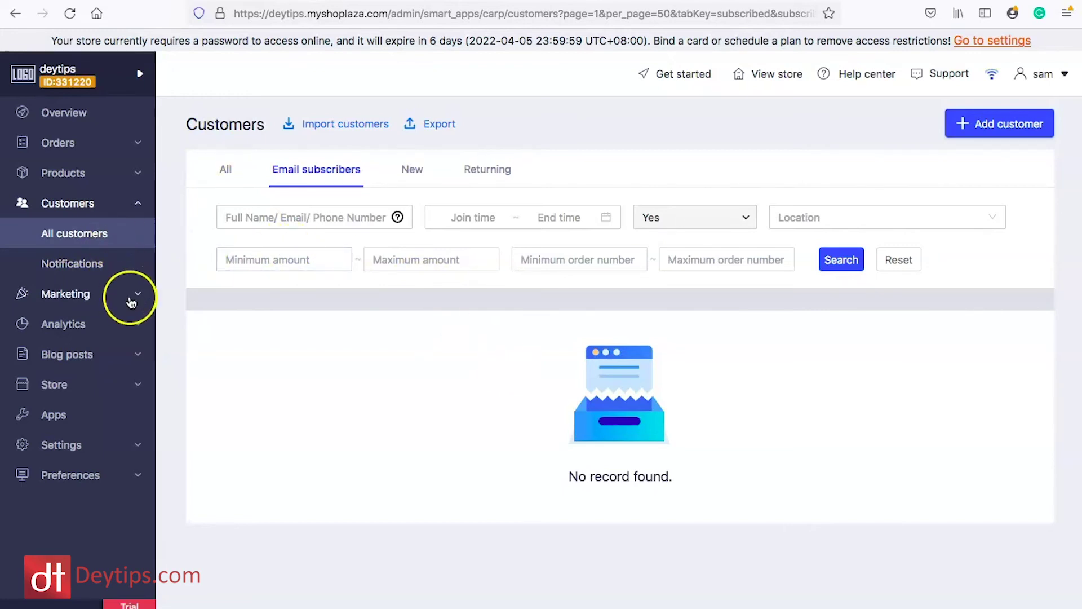
click(69, 294)
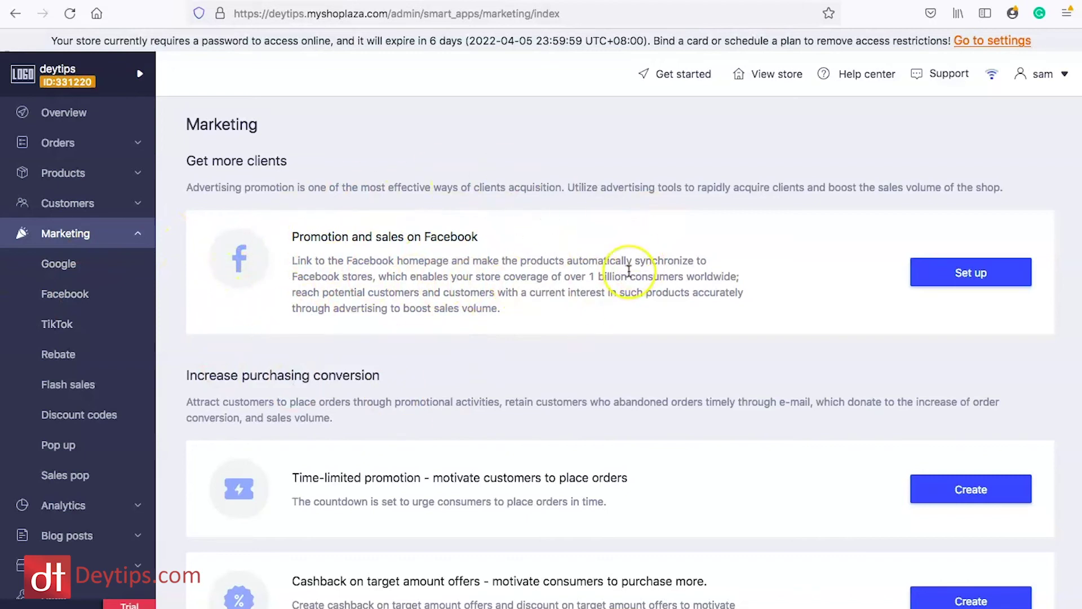
scroll(626, 271, down, 4)
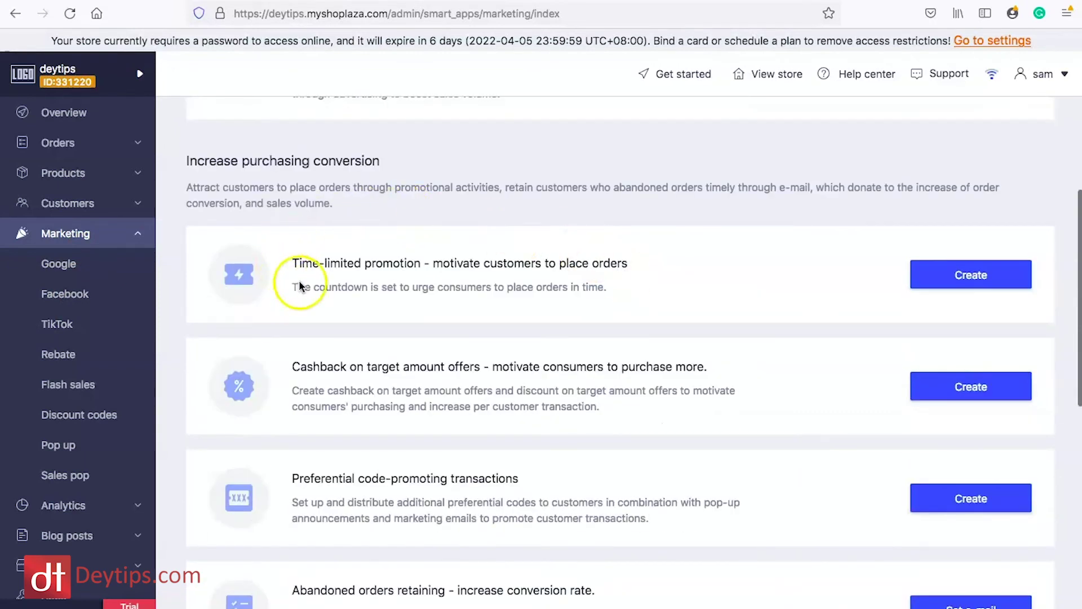
scroll(536, 307, down, 4)
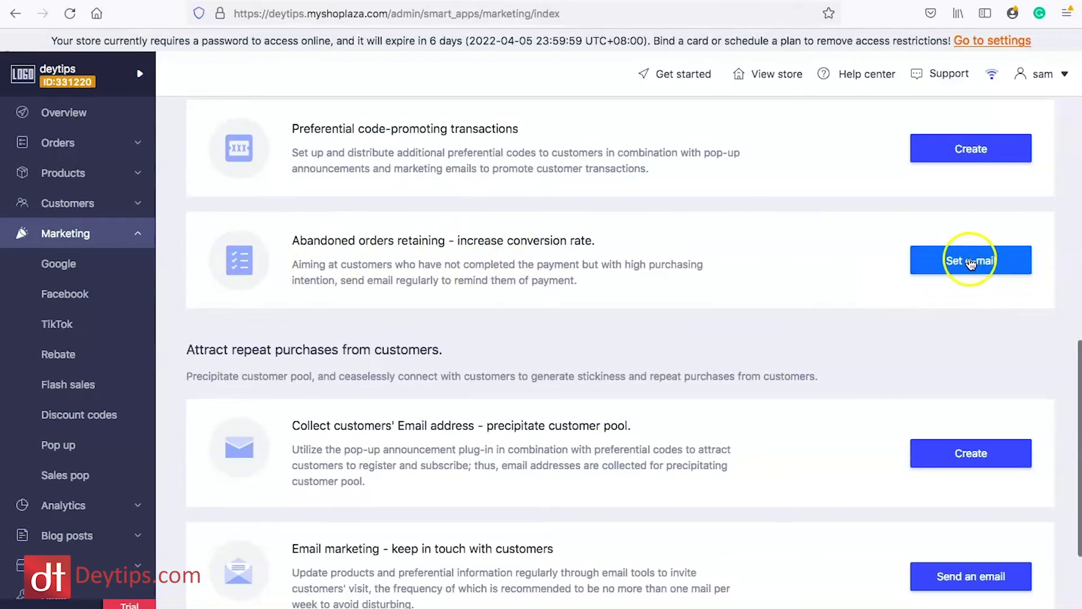
scroll(749, 301, down, 4)
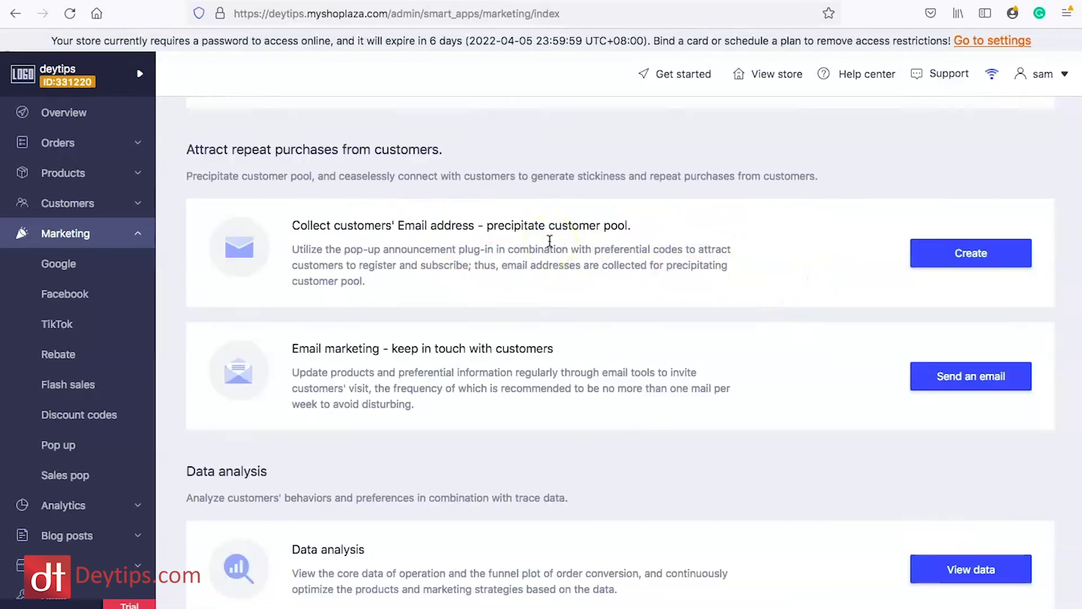
scroll(524, 225, up, 1)
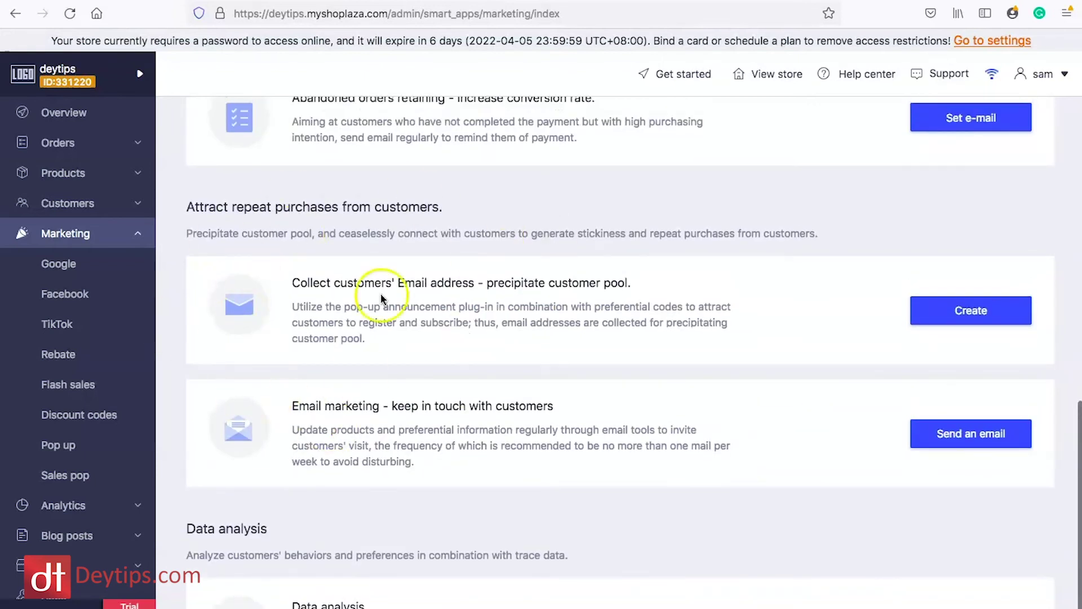
scroll(465, 383, down, 1)
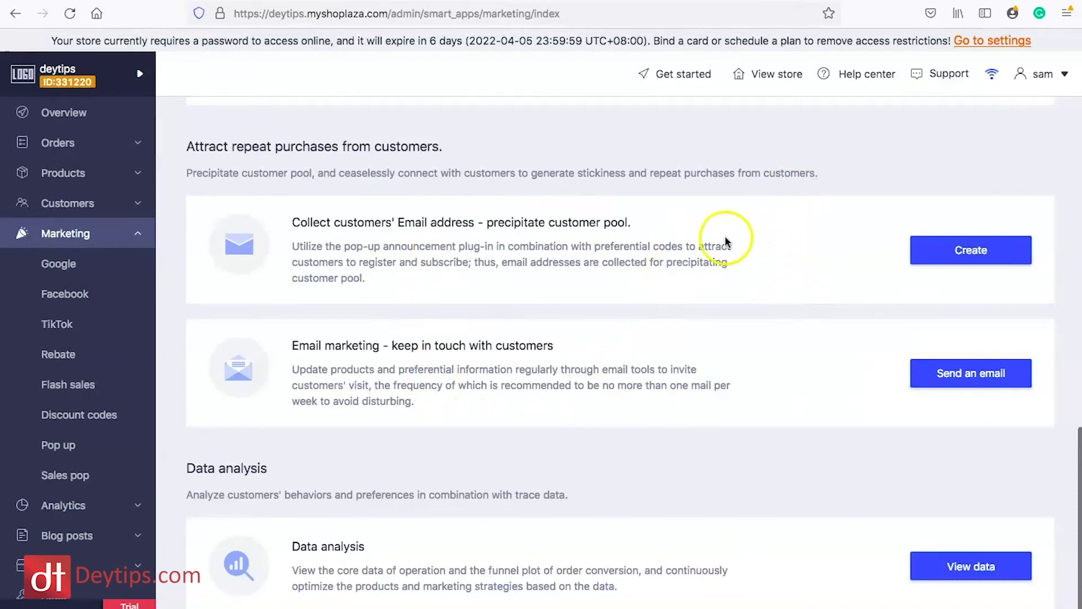
click(969, 251)
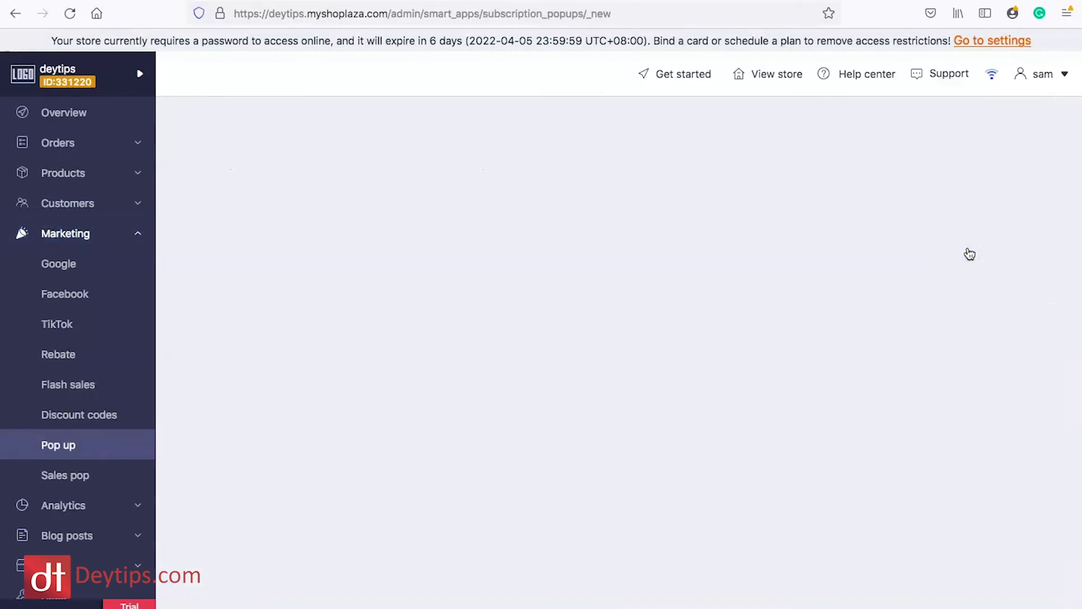
click(374, 282)
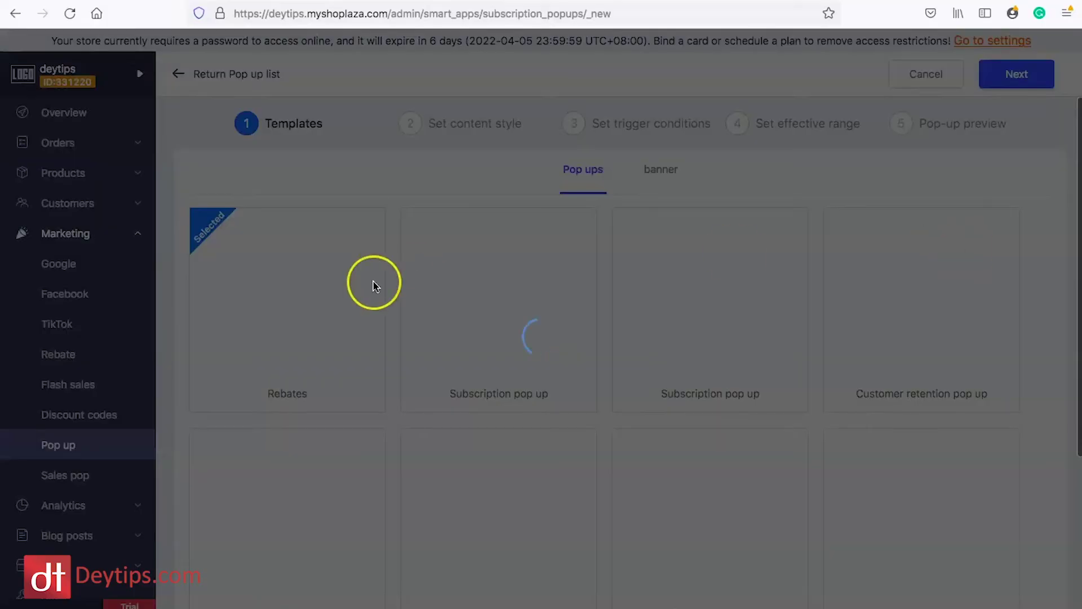
click(349, 330)
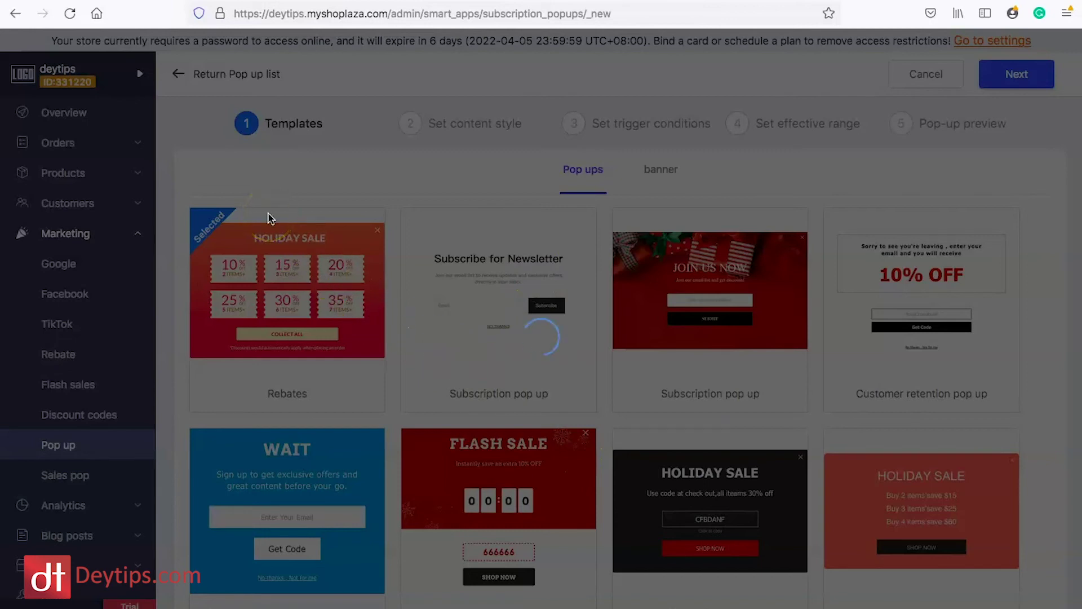
Step: Open Analytics Real-time data and look over sales, 1 visitor today and the visitor map
click(15, 13)
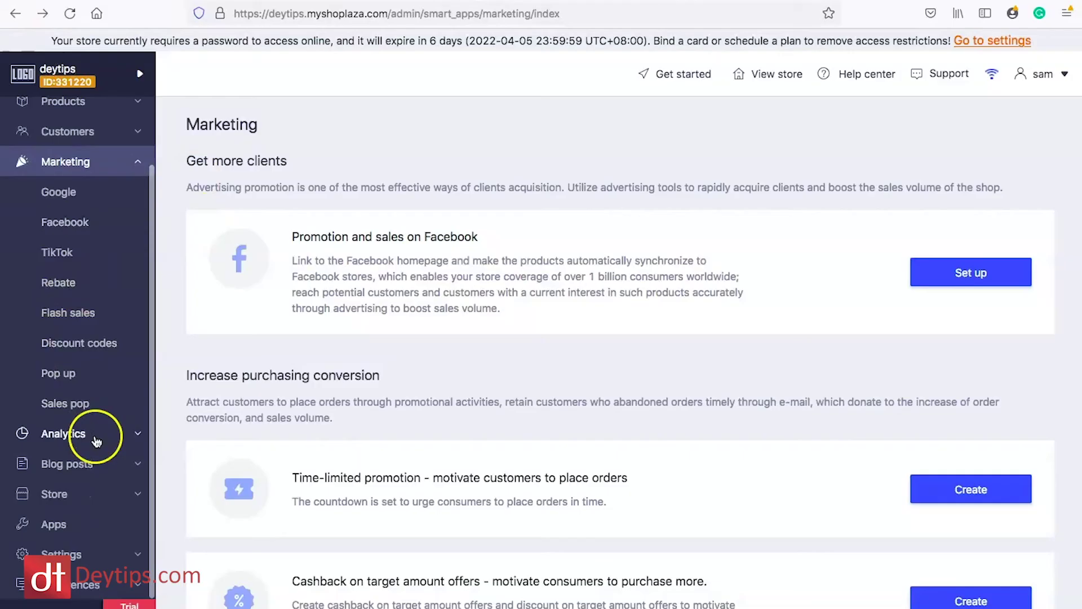
click(64, 435)
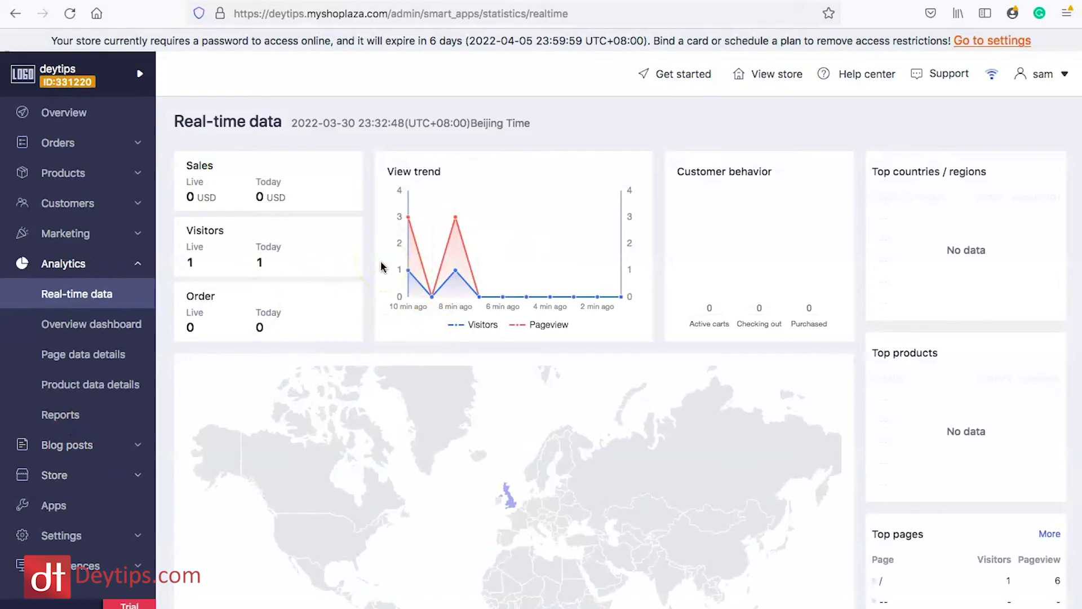
mouse_move(415, 211)
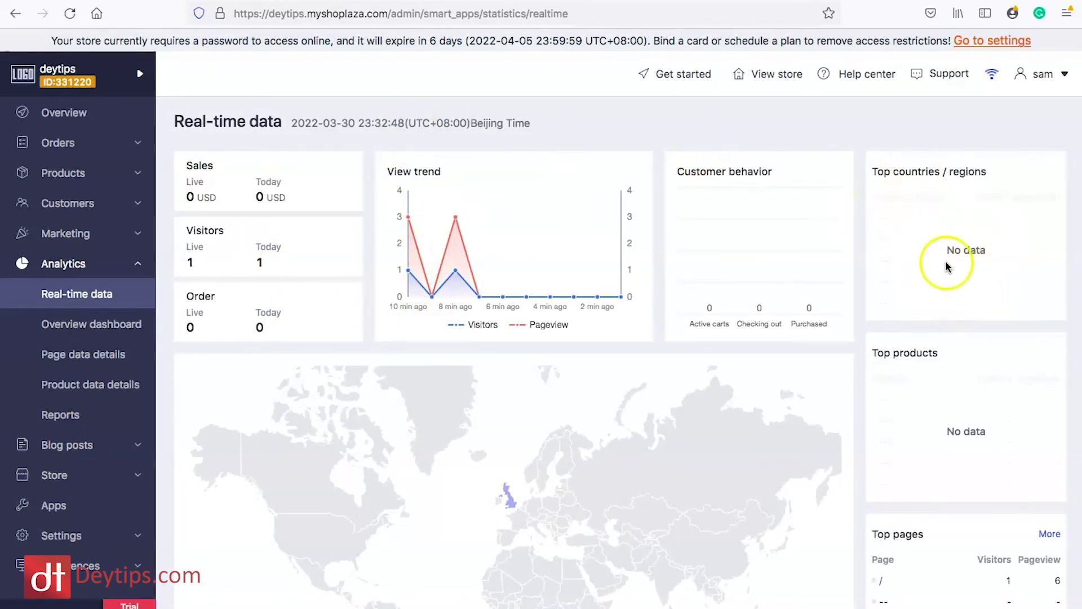
scroll(944, 259, down, 2)
scroll(985, 316, down, 2)
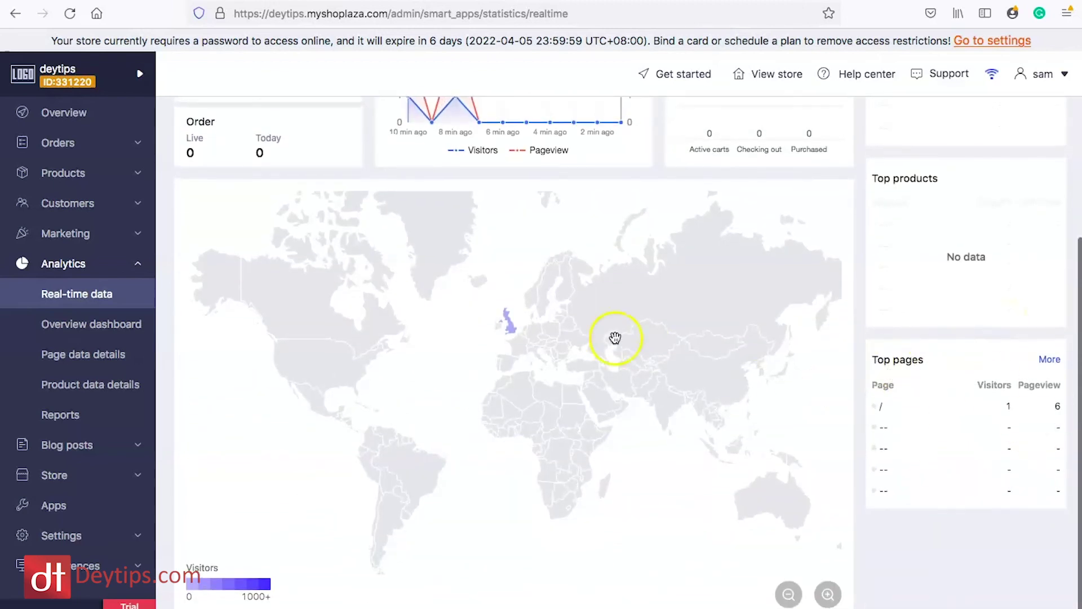
mouse_move(346, 198)
scroll(362, 172, up, 4)
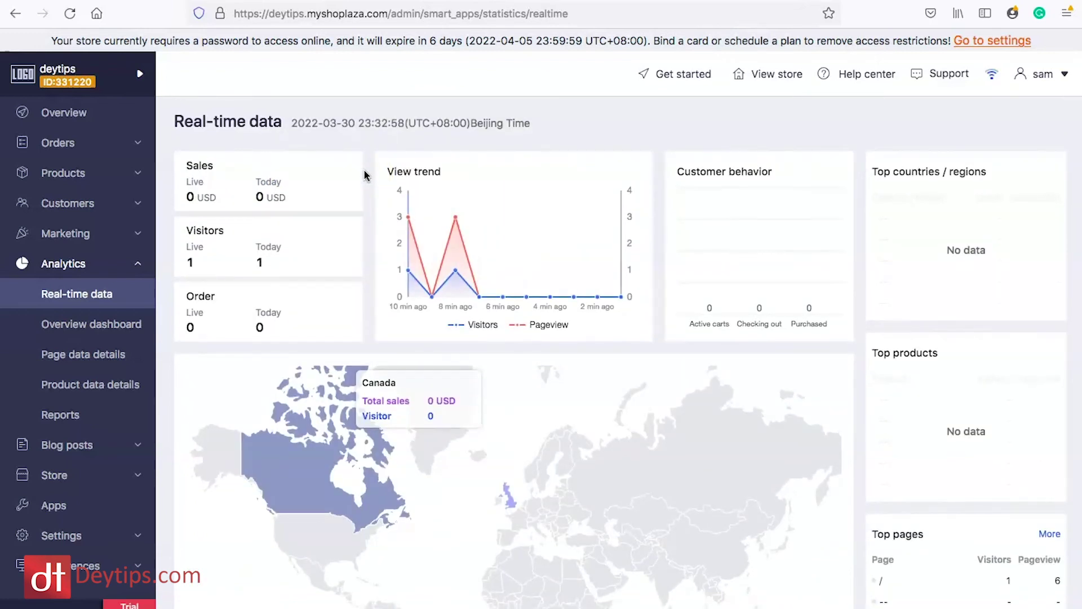
Step: Start a new blog post and click into its Title, Excerpt and Content fields
click(62, 446)
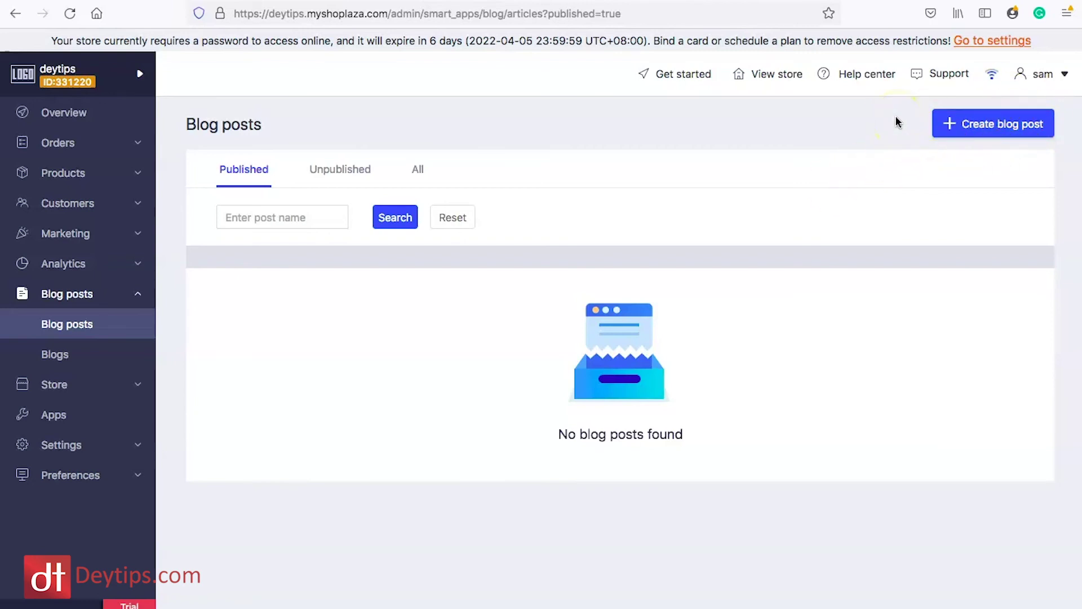
click(981, 131)
click(244, 208)
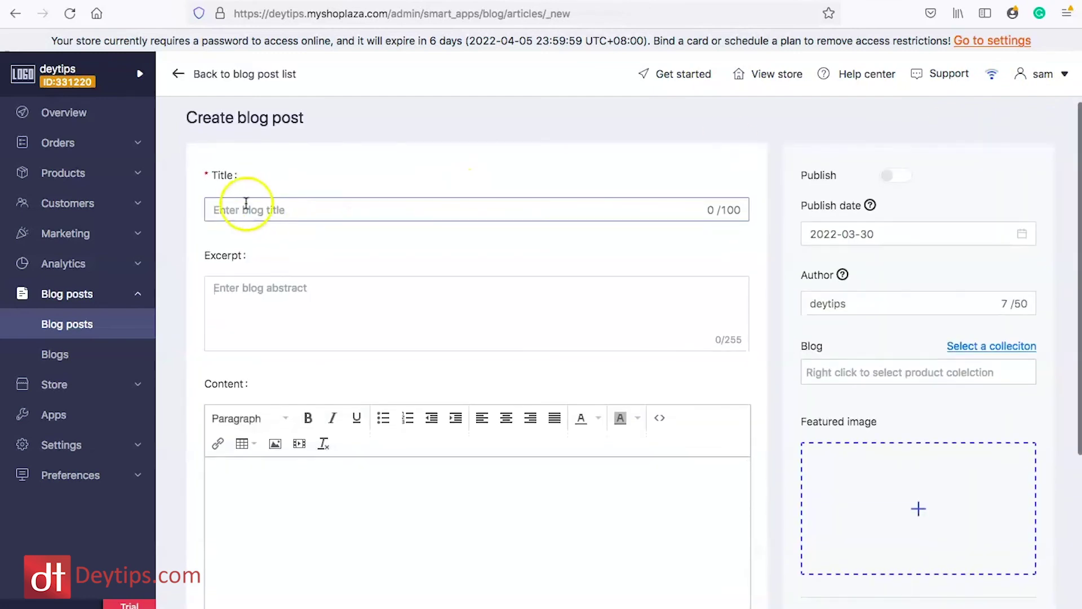
click(299, 293)
scroll(300, 297, down, 3)
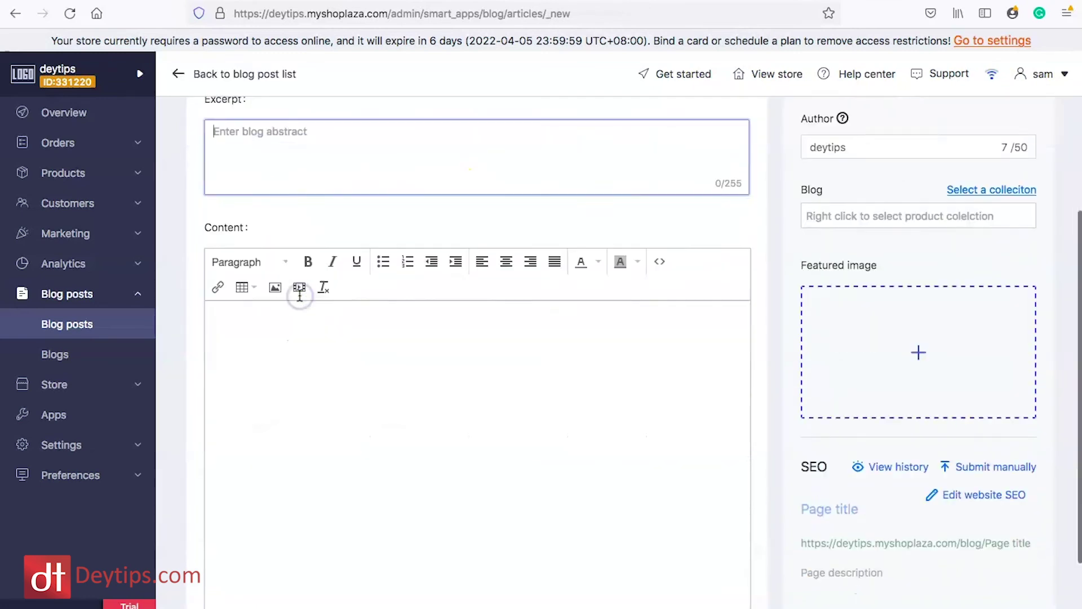
click(299, 297)
Step: Scroll the blank blog post form, then go to the Themes page with Nova 2022 active
scroll(297, 326, up, 4)
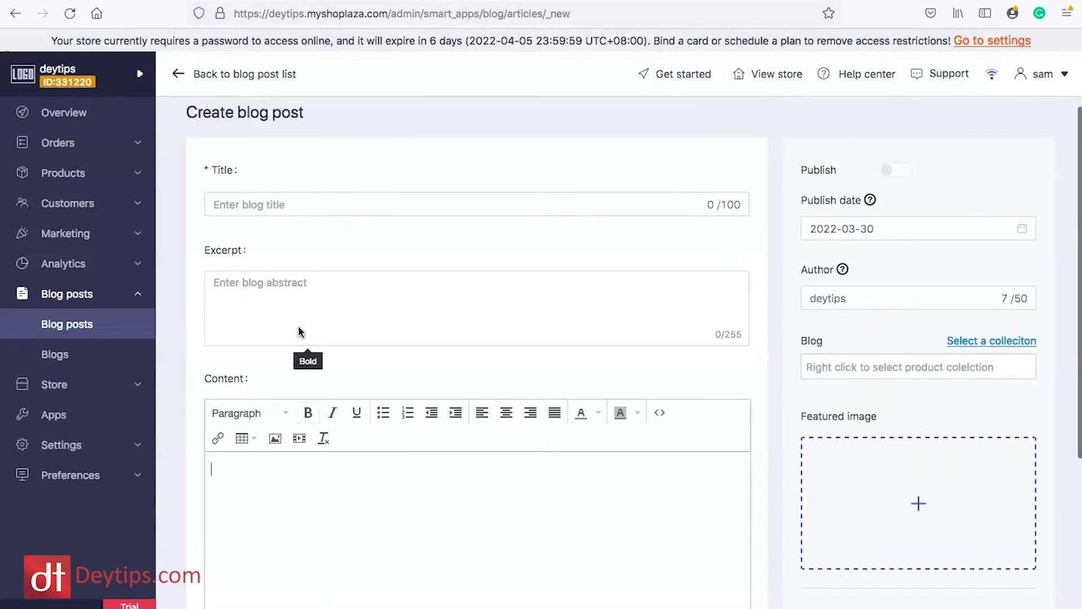
scroll(298, 331, down, 4)
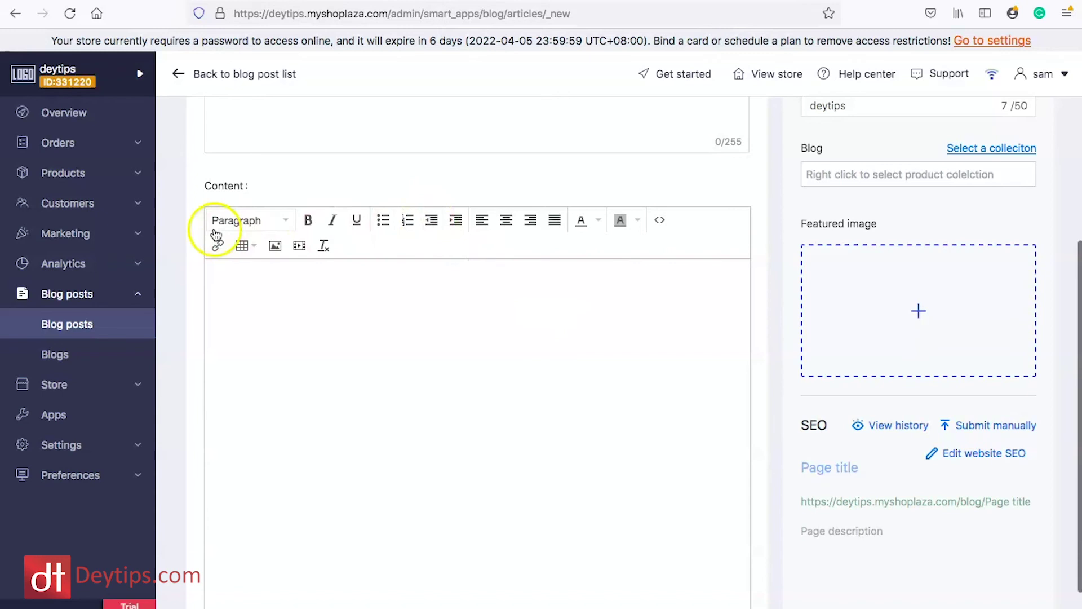
scroll(181, 231, up, 4)
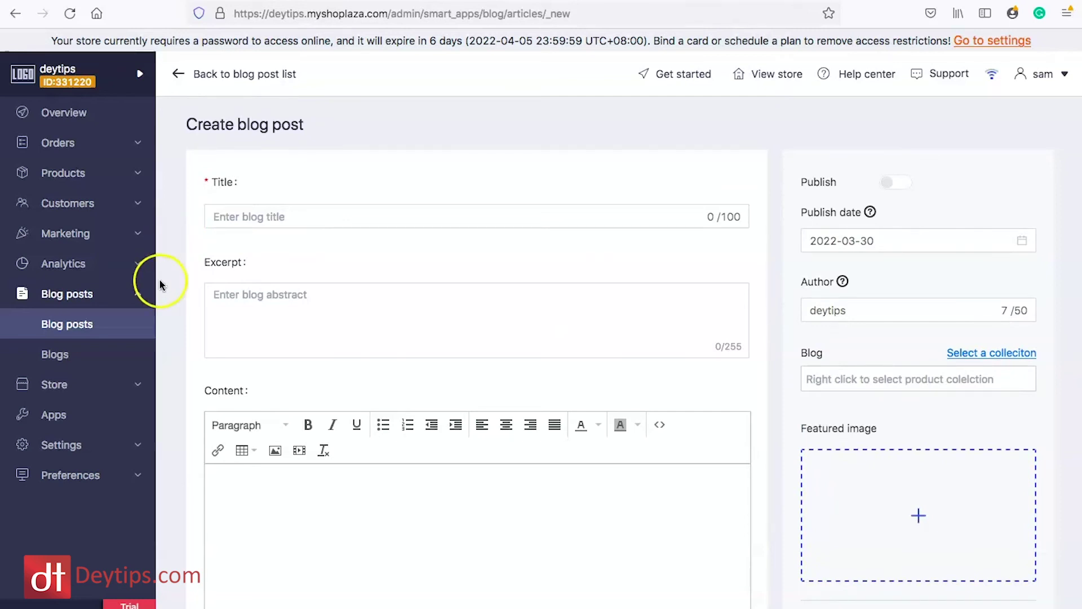
click(57, 387)
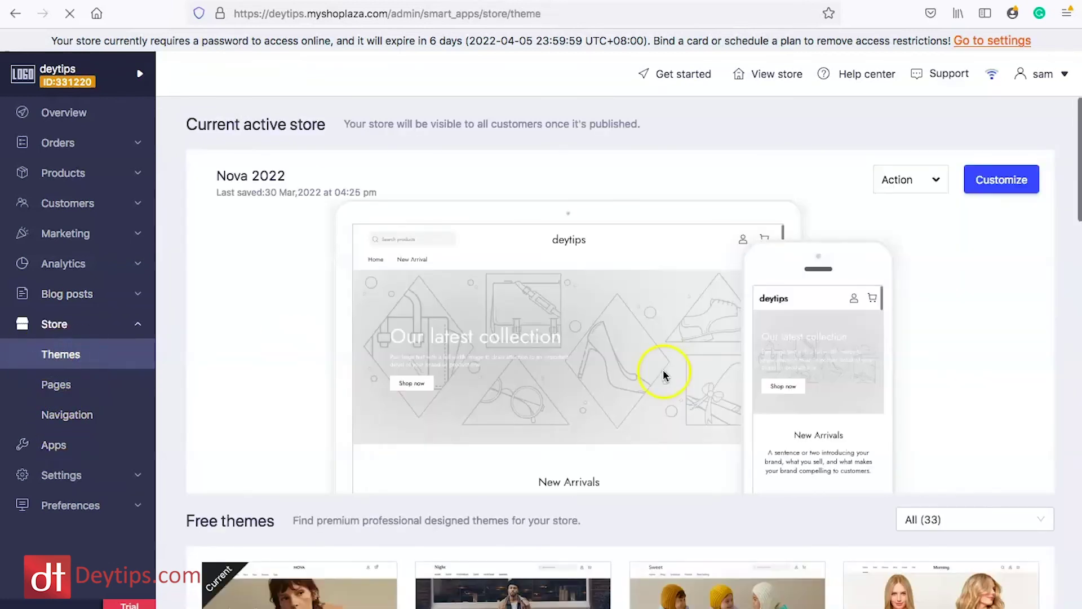
Step: Go from Store > Pages to the Navigation page listing the Main and Footer menus
scroll(662, 367, down, 5)
click(37, 394)
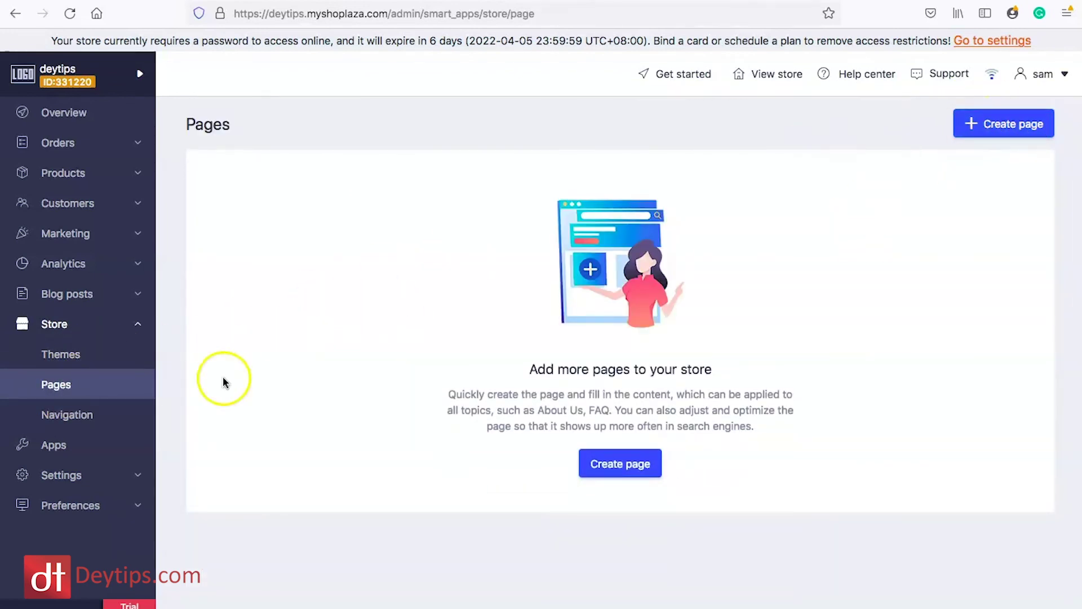
click(70, 421)
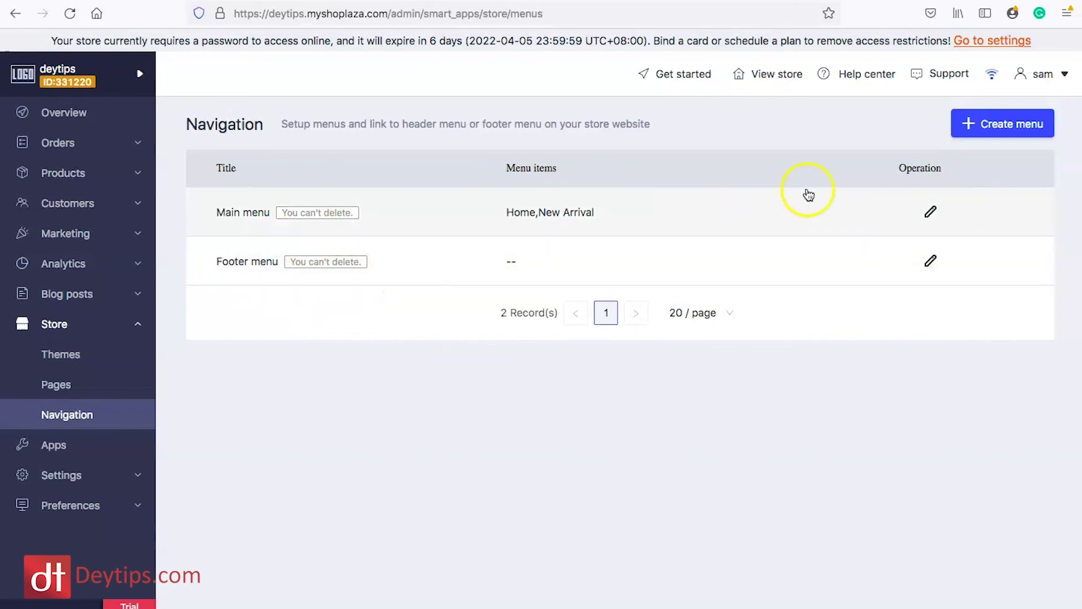
Step: In the Main menu editor, add a blank top-level item and delete the Collection sub-item
click(927, 219)
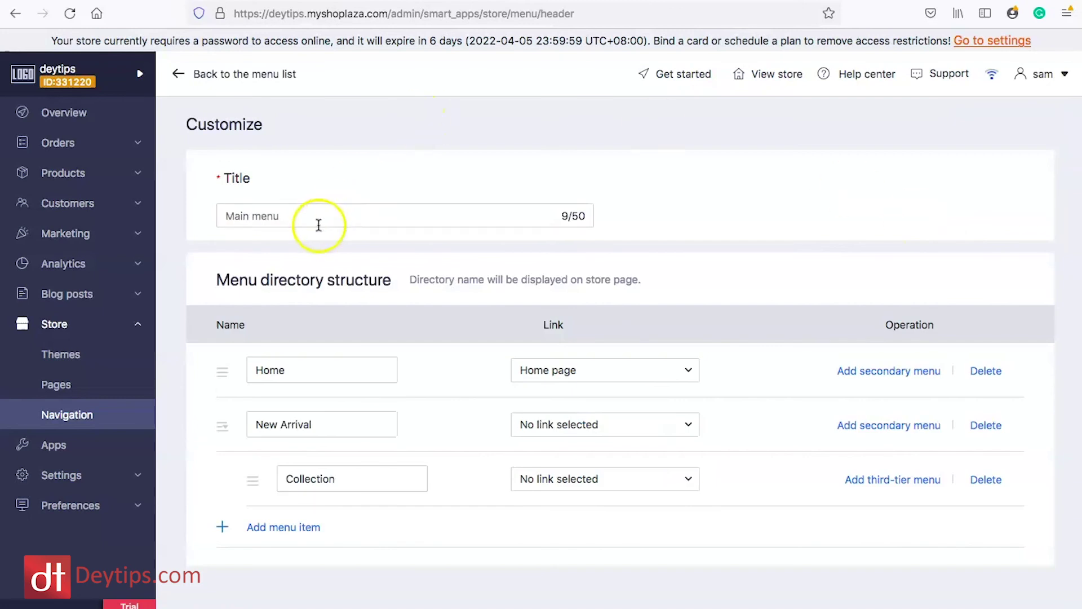
drag(289, 216, 201, 206)
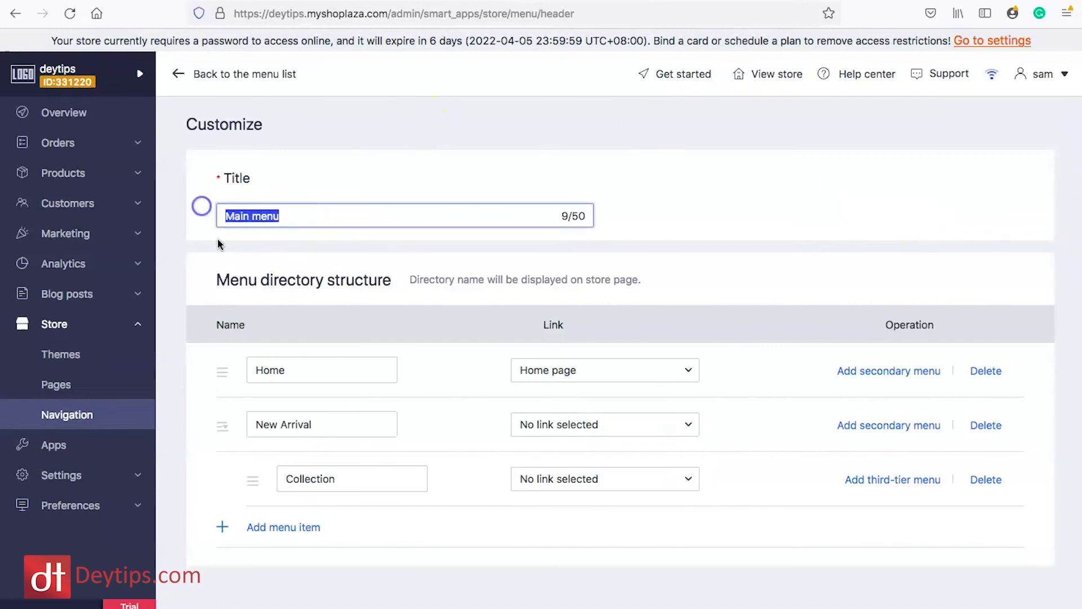
drag(261, 369, 280, 366)
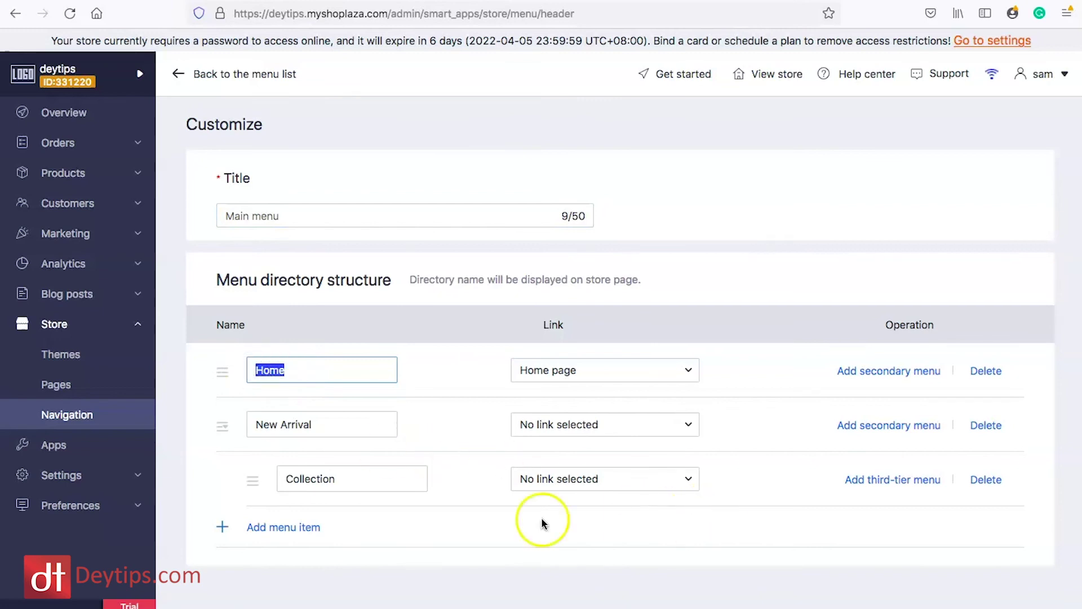
click(265, 526)
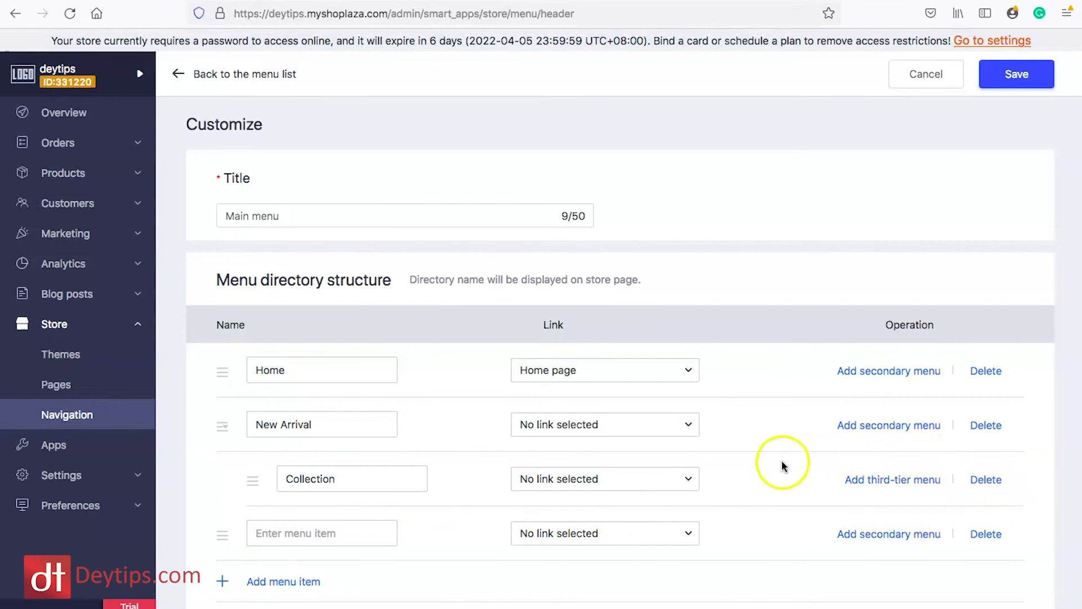
click(1000, 480)
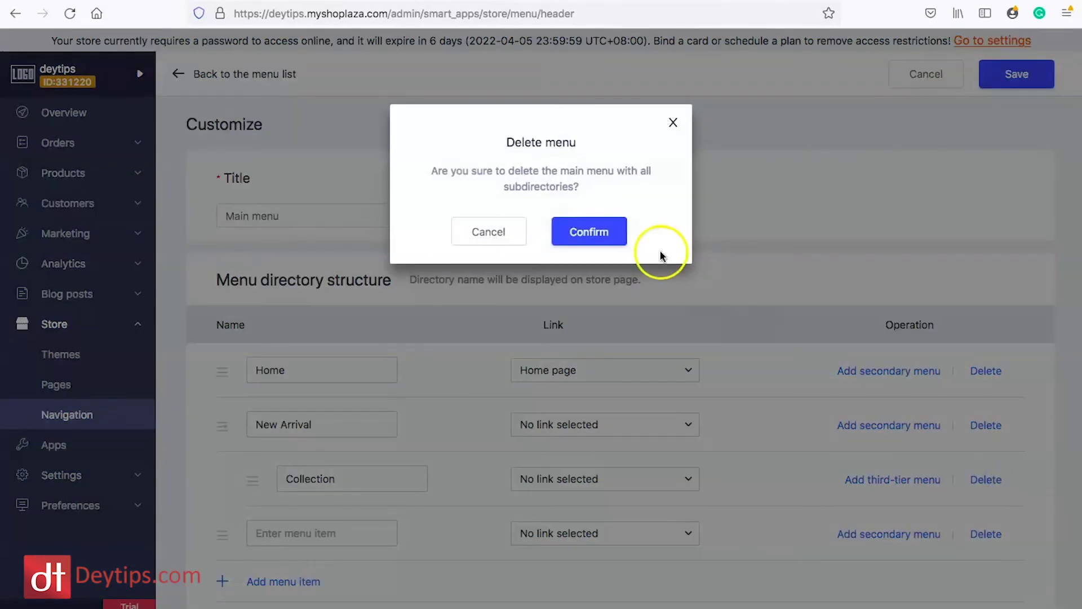
click(587, 231)
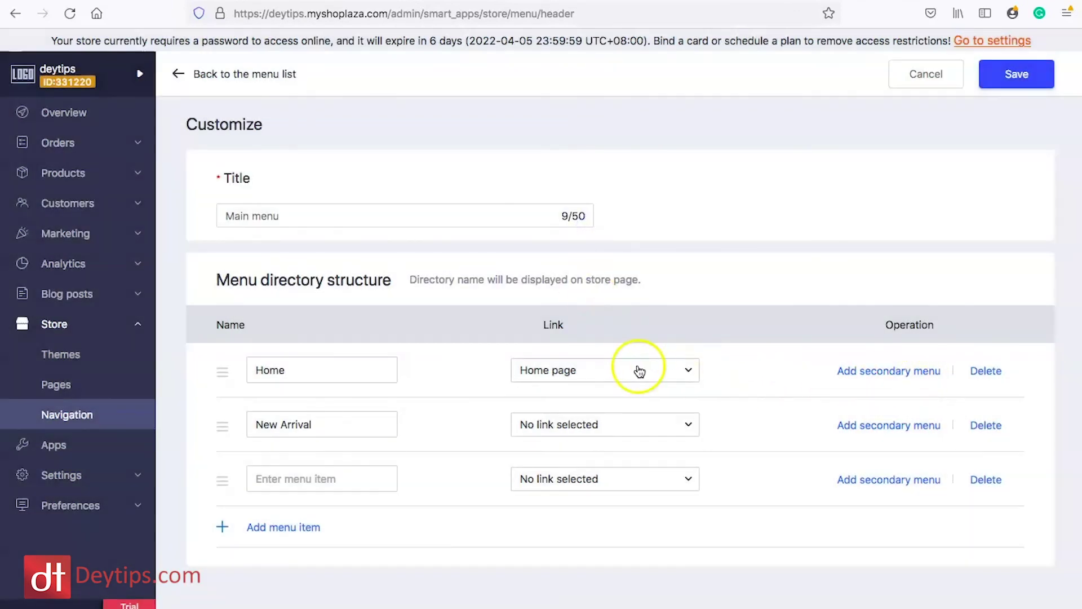
Step: Add a blank sub-item under Home and browse its link targets without choosing one
click(919, 372)
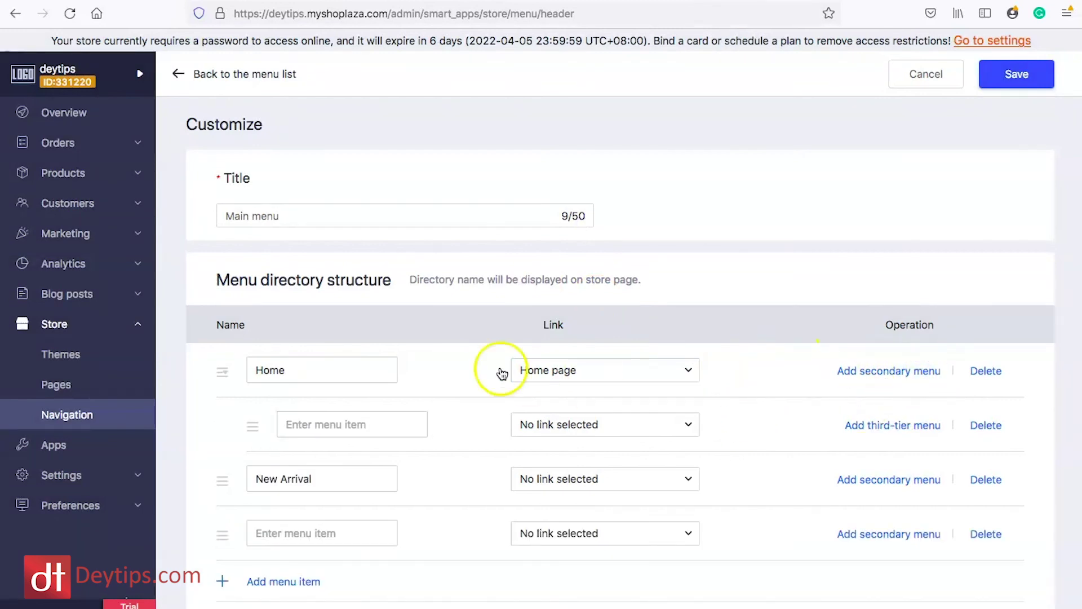
click(690, 431)
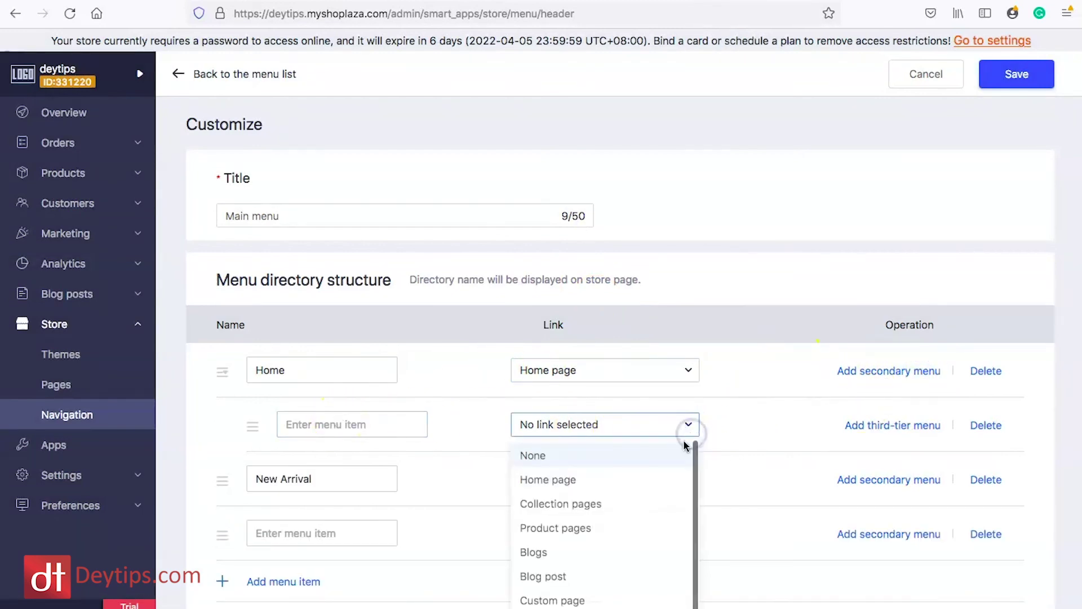
scroll(592, 502, down, 1)
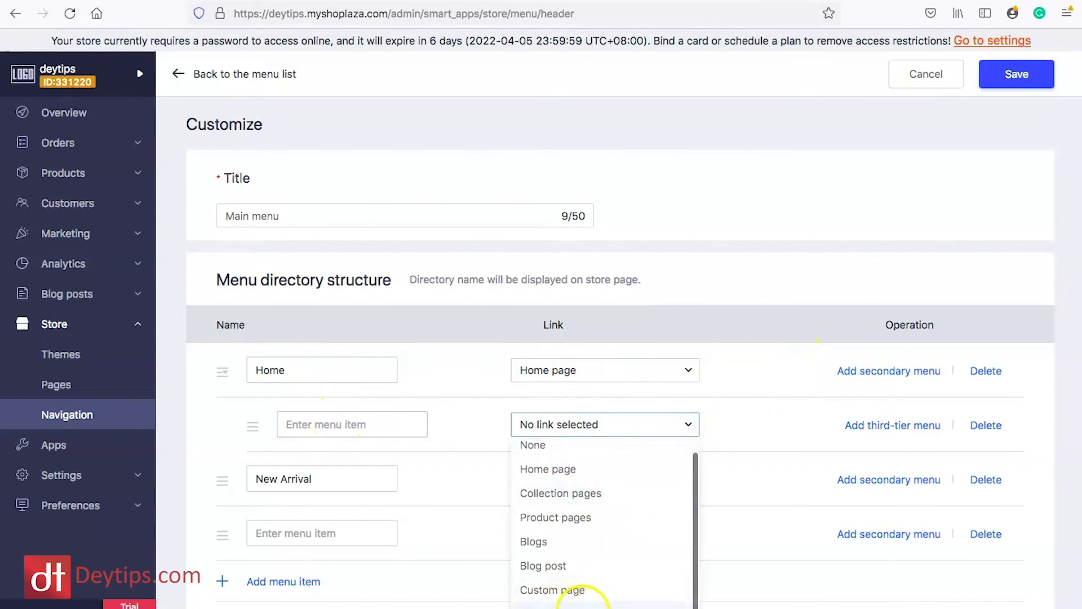
scroll(587, 507, up, 1)
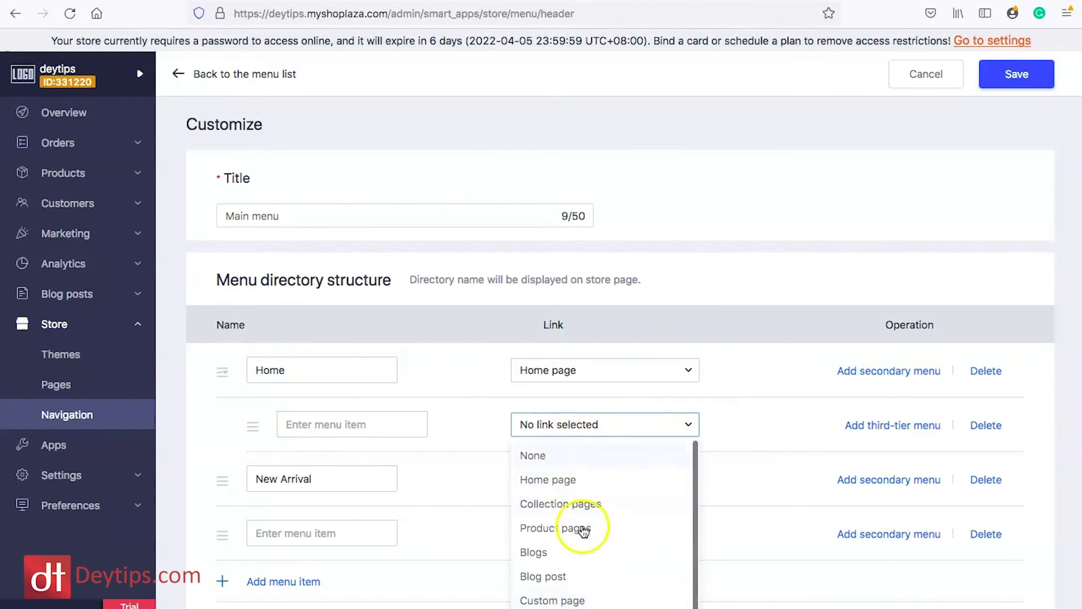
scroll(604, 594, down, 1)
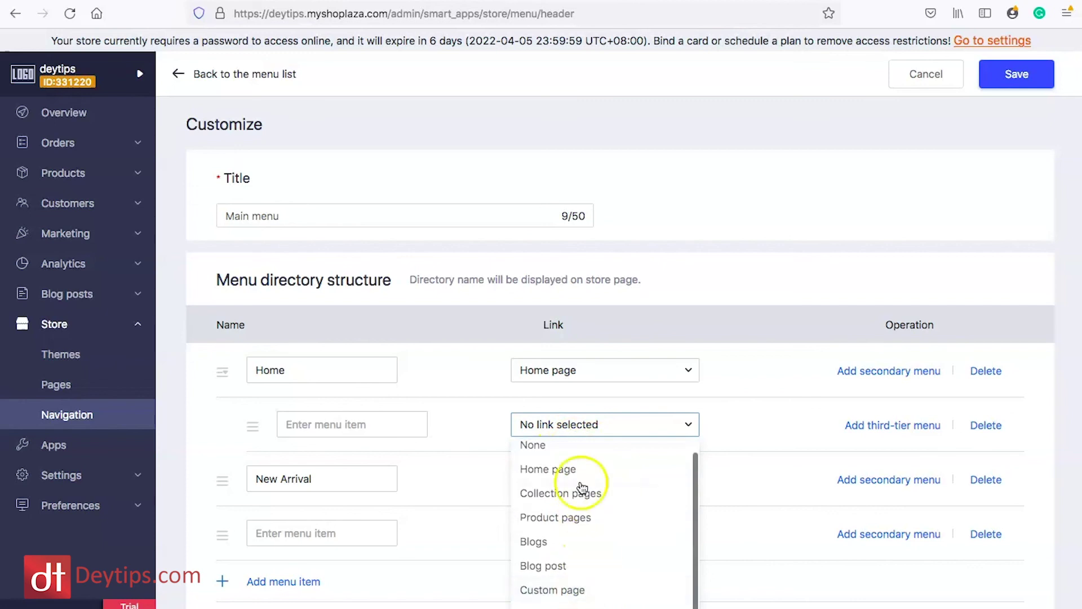
scroll(572, 490, up, 1)
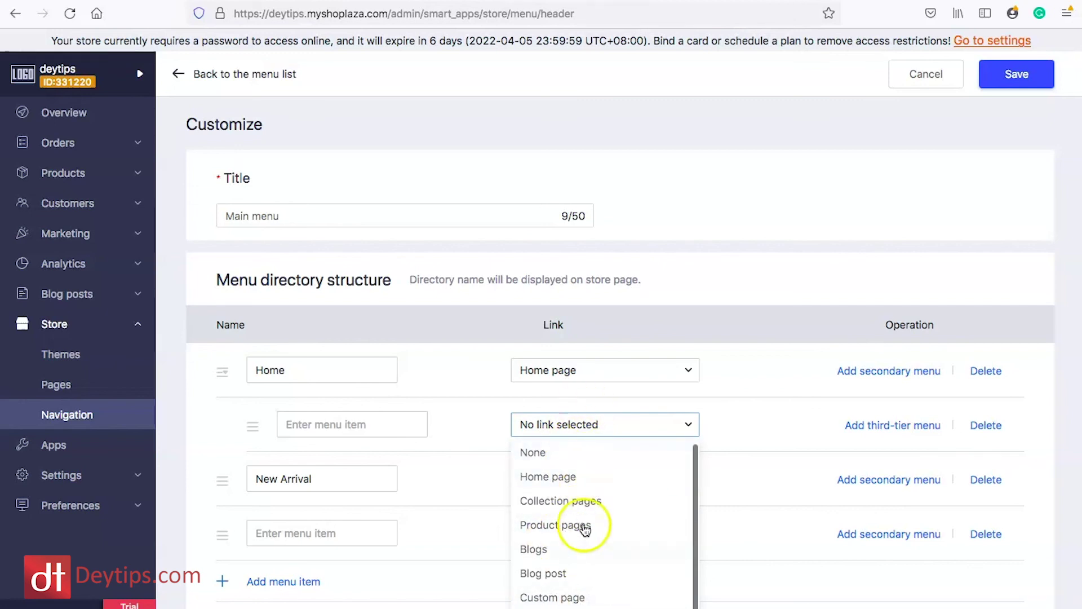
click(188, 409)
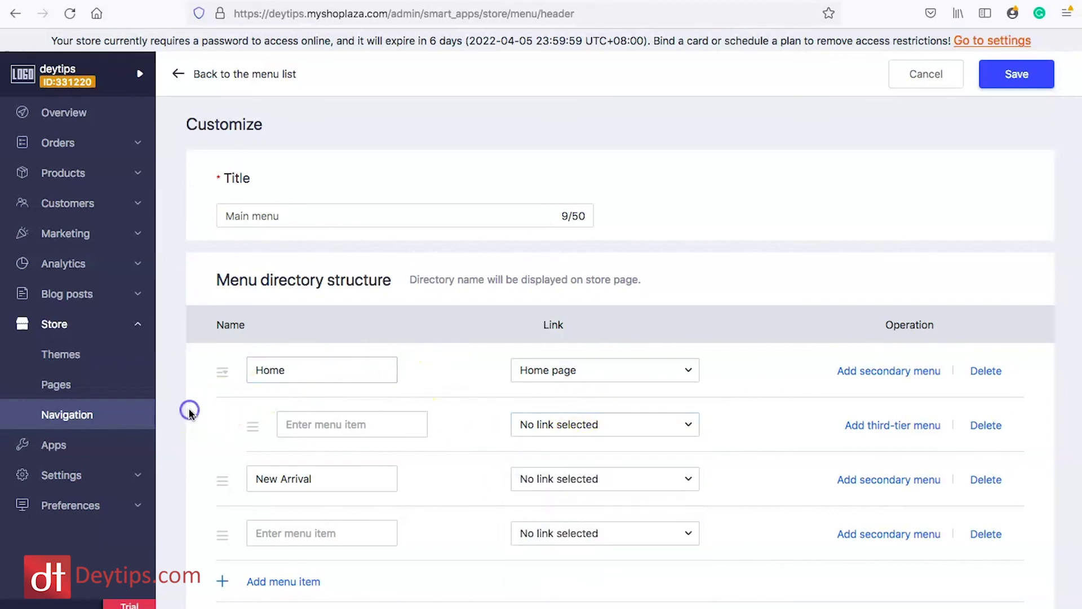
Step: Go to Apps, discarding the unsaved menu changes, and browse the App Store catalogue
click(53, 444)
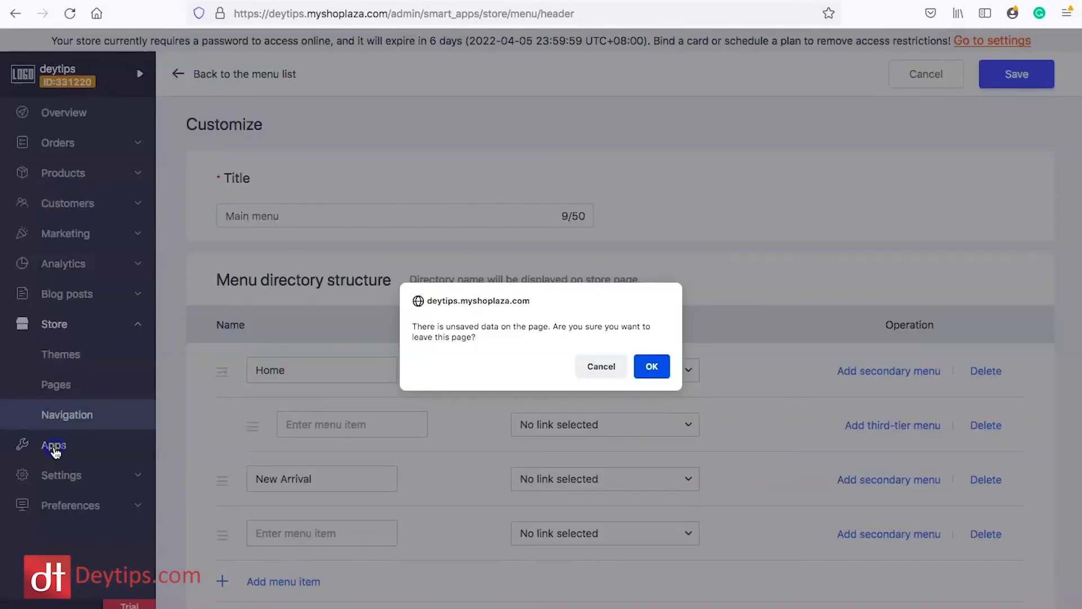
click(652, 366)
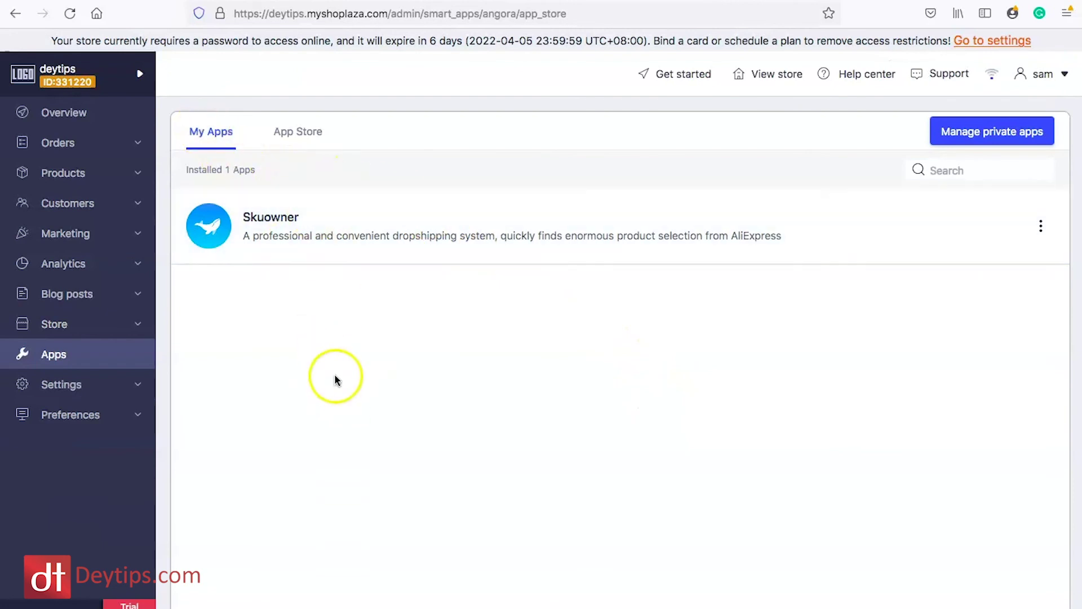
click(302, 141)
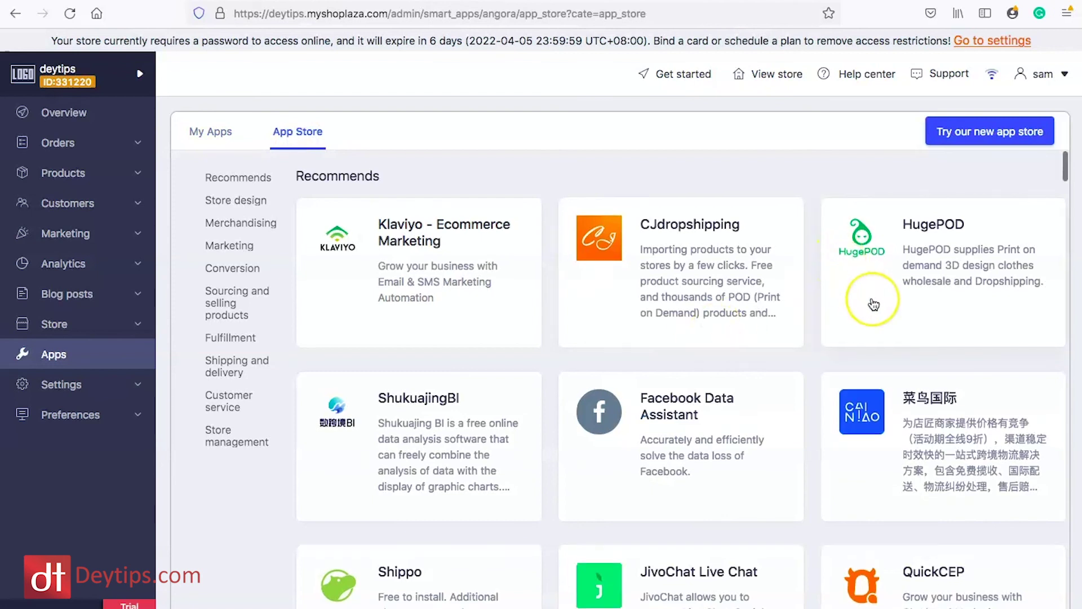
scroll(873, 304, down, 15)
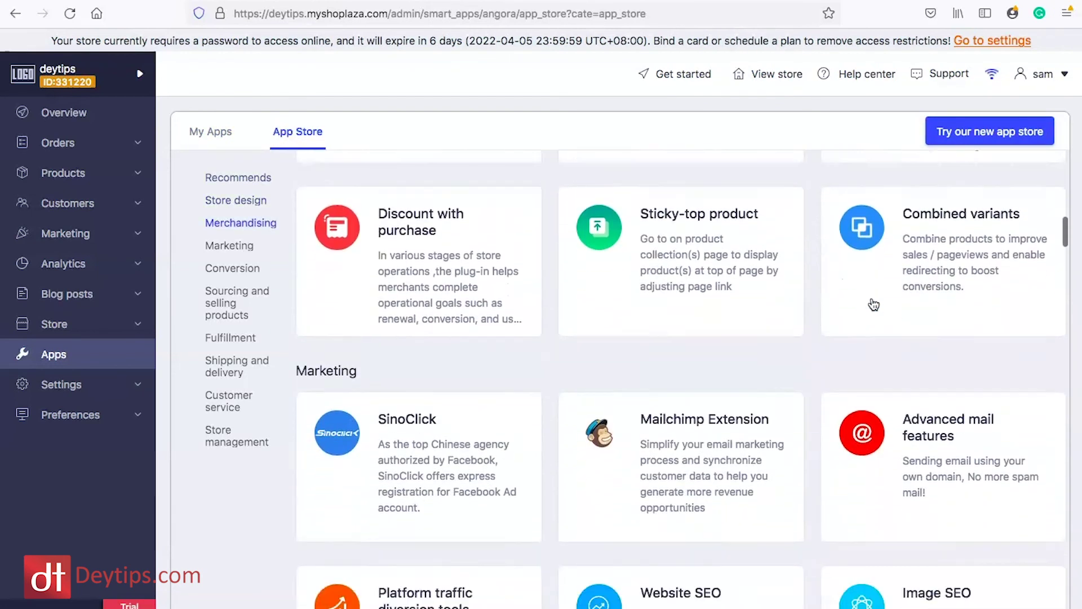
scroll(874, 304, down, 5)
Step: Scroll further and jump to the Store design apps category
click(331, 292)
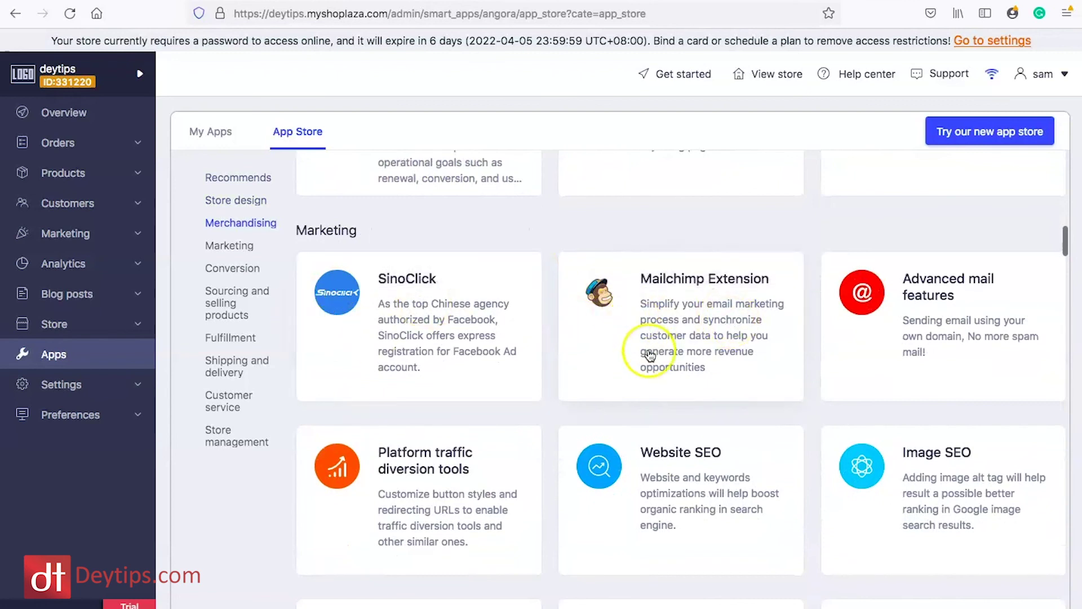
scroll(650, 354, down, 5)
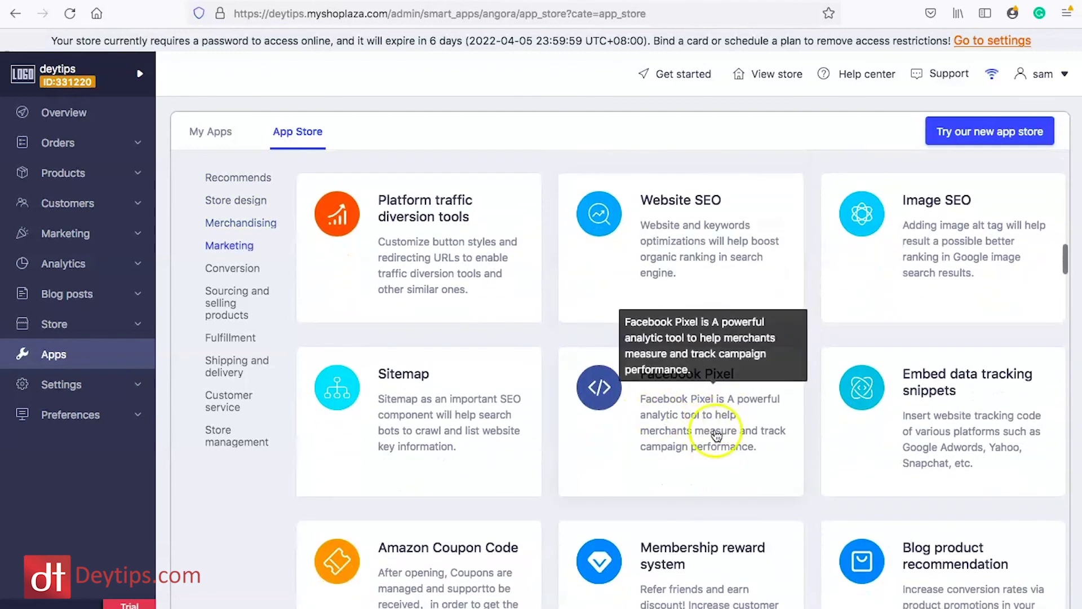
scroll(676, 438, down, 1)
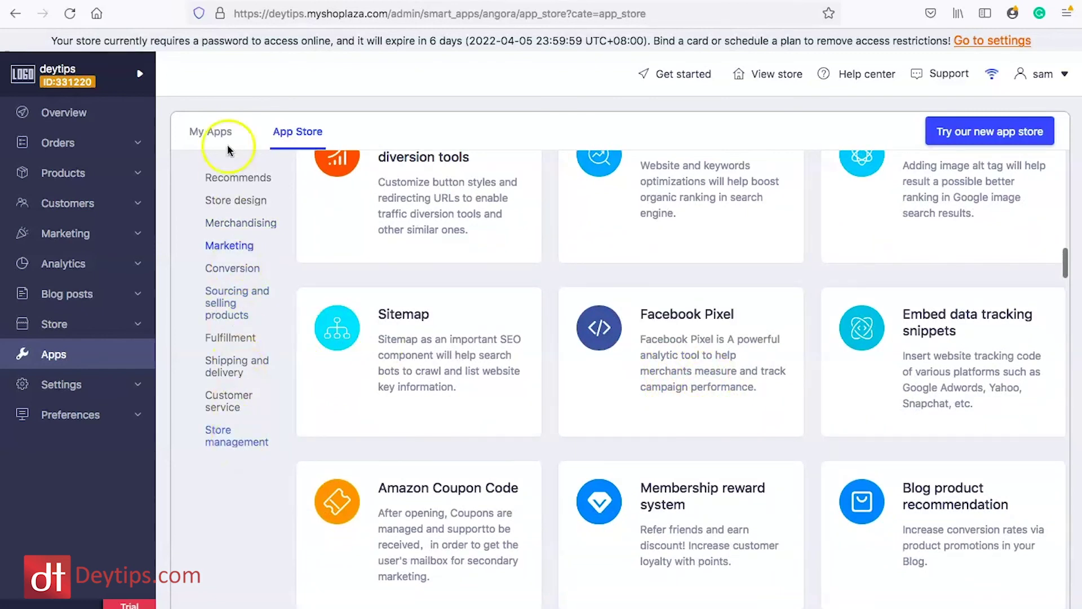
click(246, 202)
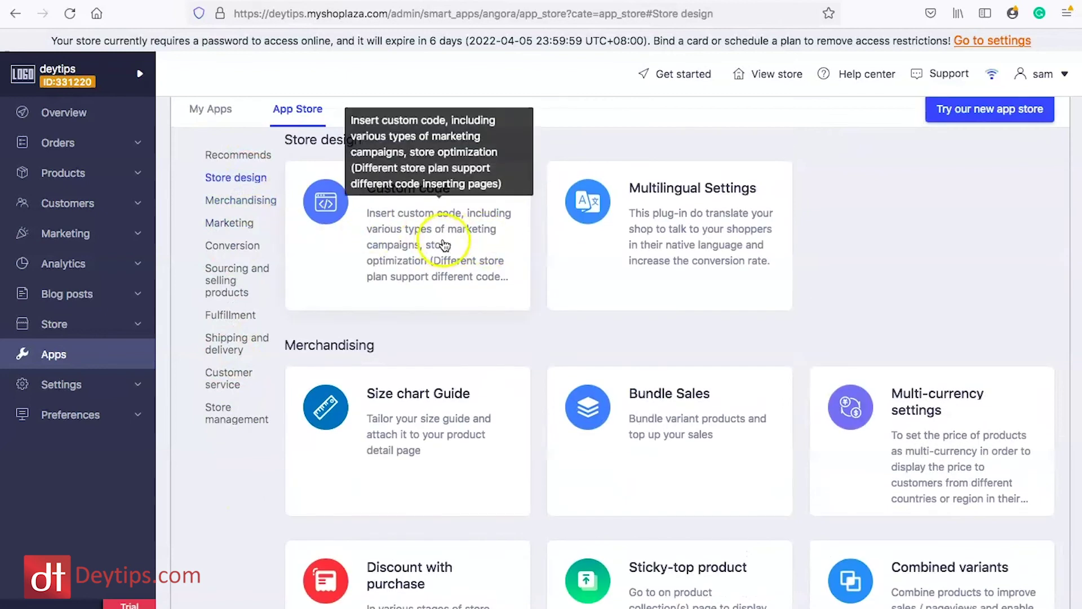